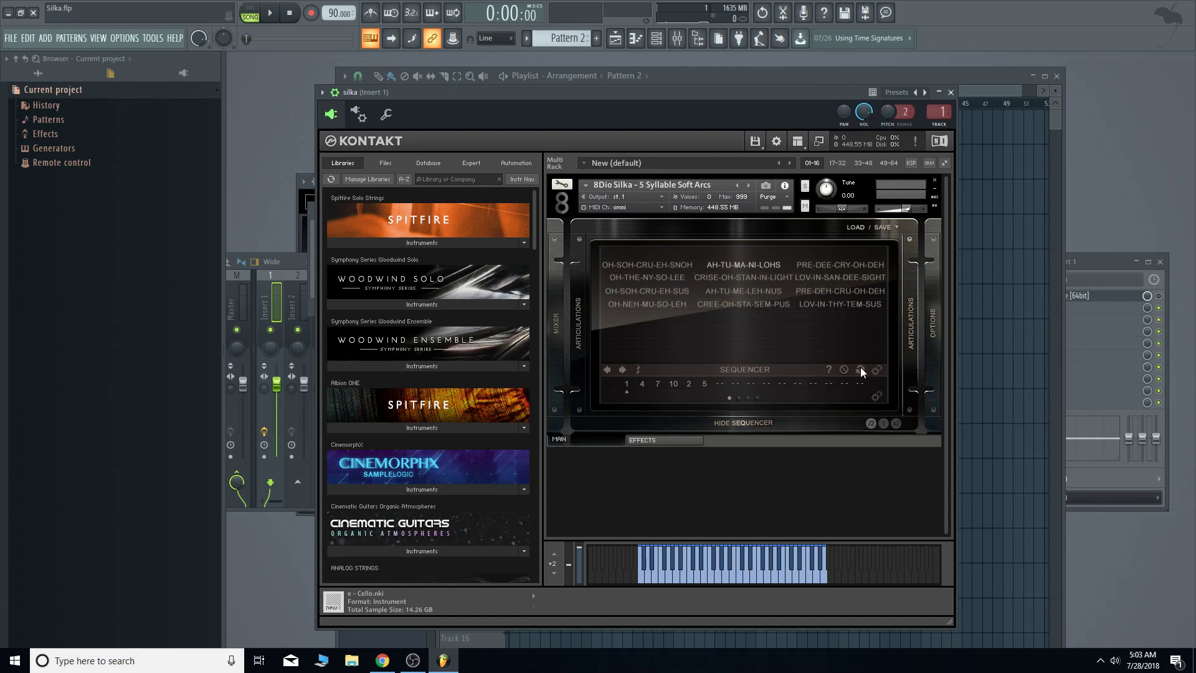
- Bring the mixer forward to examine Insert 1's Blackhole effect, and return to the silka Kontakt window
{"action": "mouse_move", "coordinate": [408, 670]}
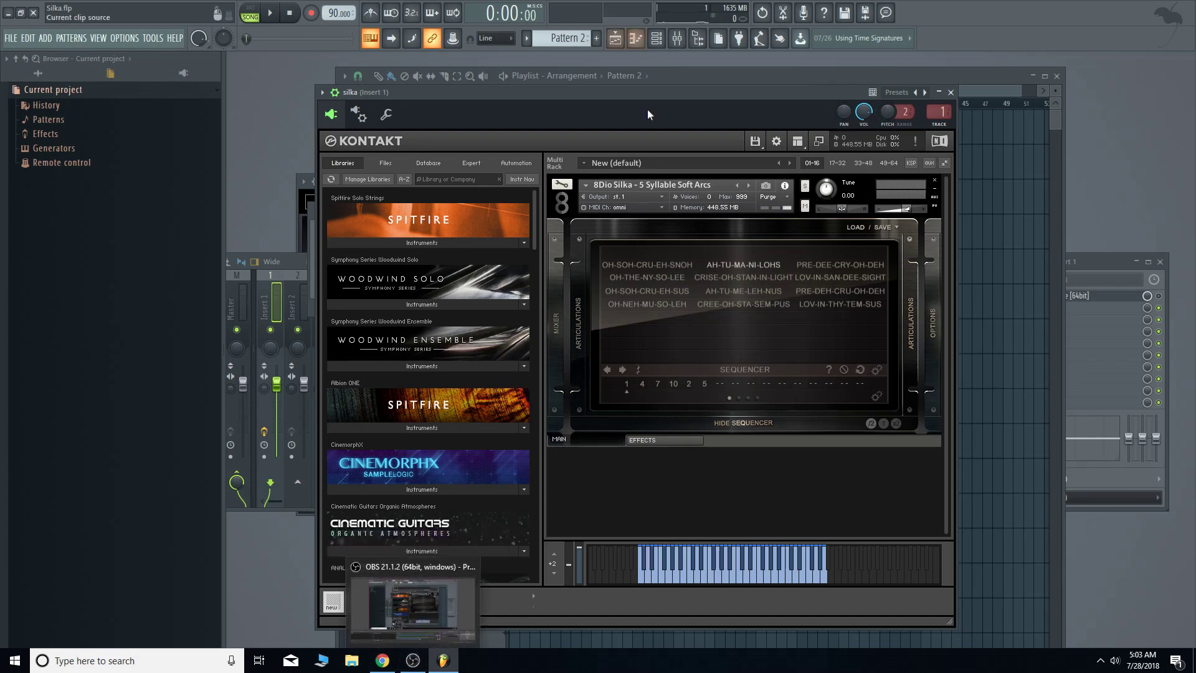
{"action": "left_click_drag", "start_coordinate": [648, 96], "coordinate": [684, 90]}
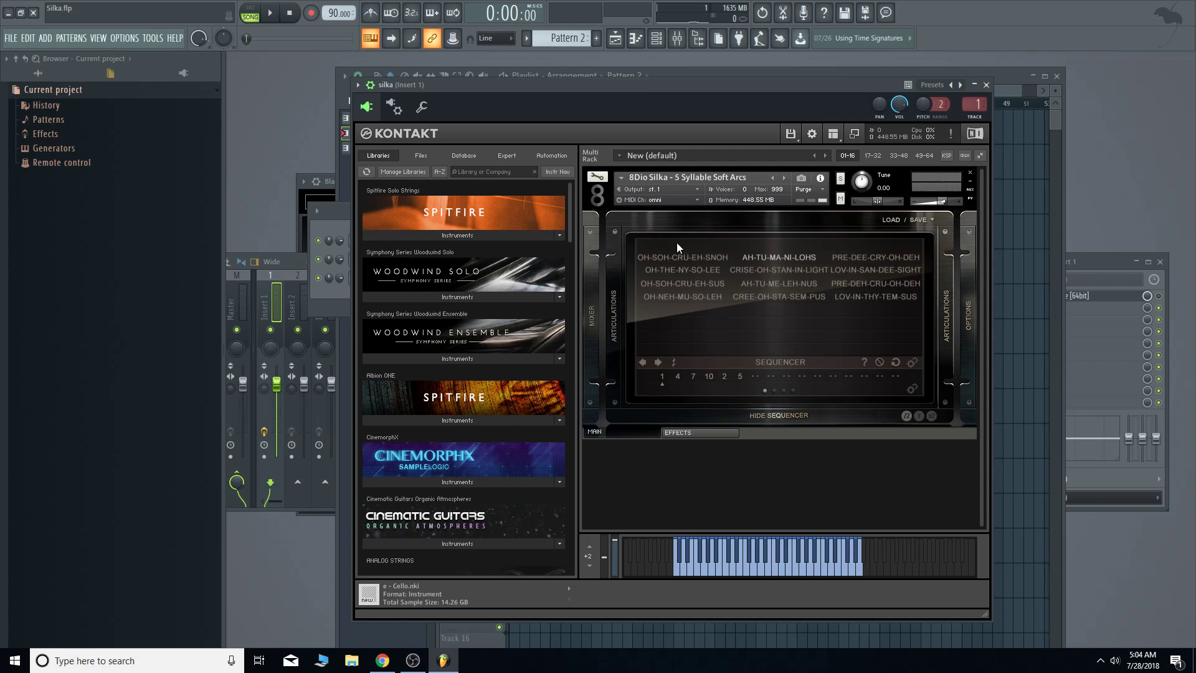
{"action": "left_click", "coordinate": [1098, 266]}
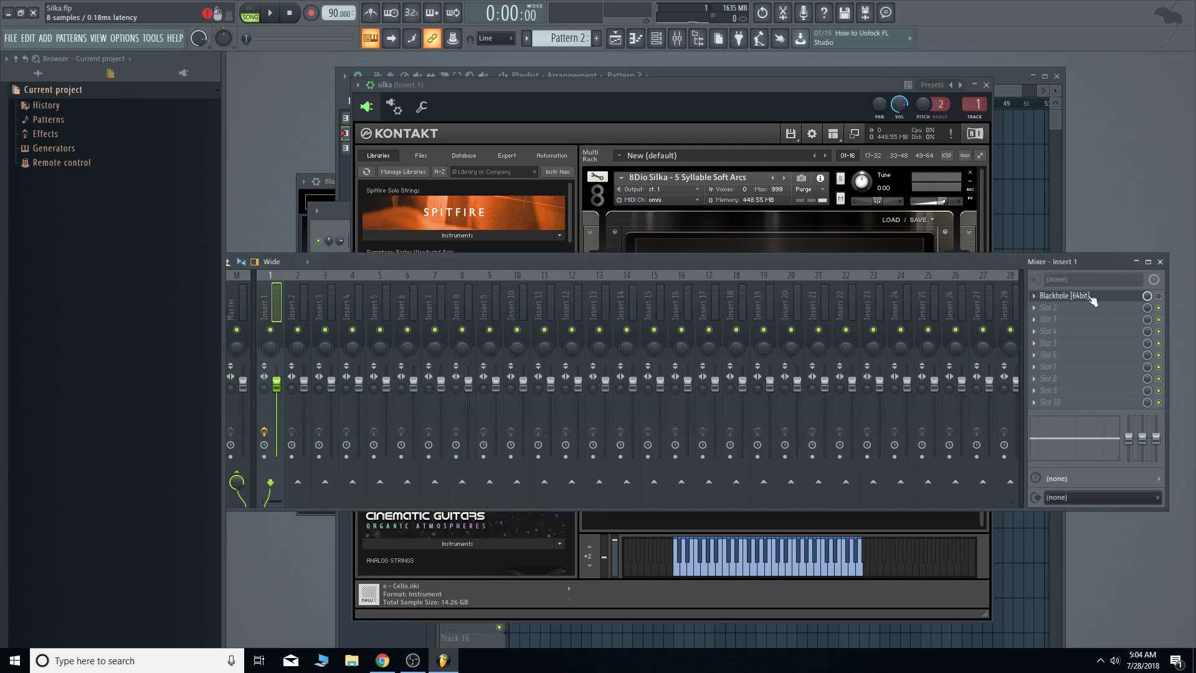
{"action": "left_click_drag", "start_coordinate": [677, 87], "coordinate": [686, 83]}
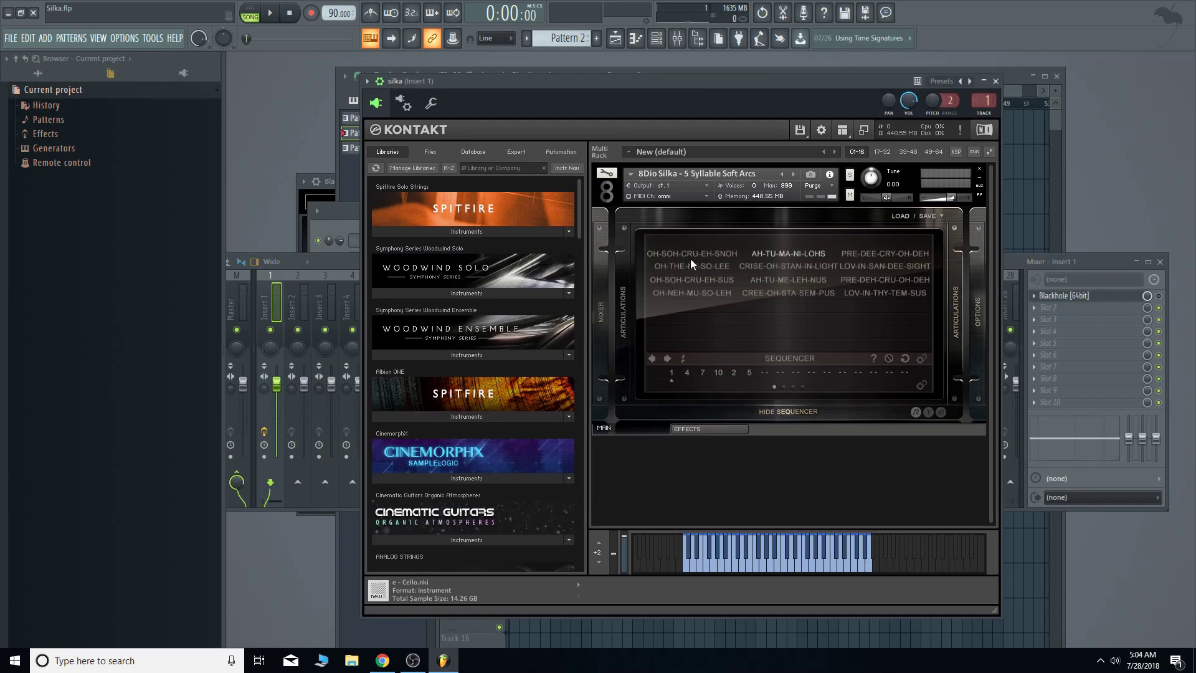
- Play the song and open the silka channel's piano roll, showing all of Pattern 2's phrases
{"action": "left_click", "coordinate": [319, 230]}
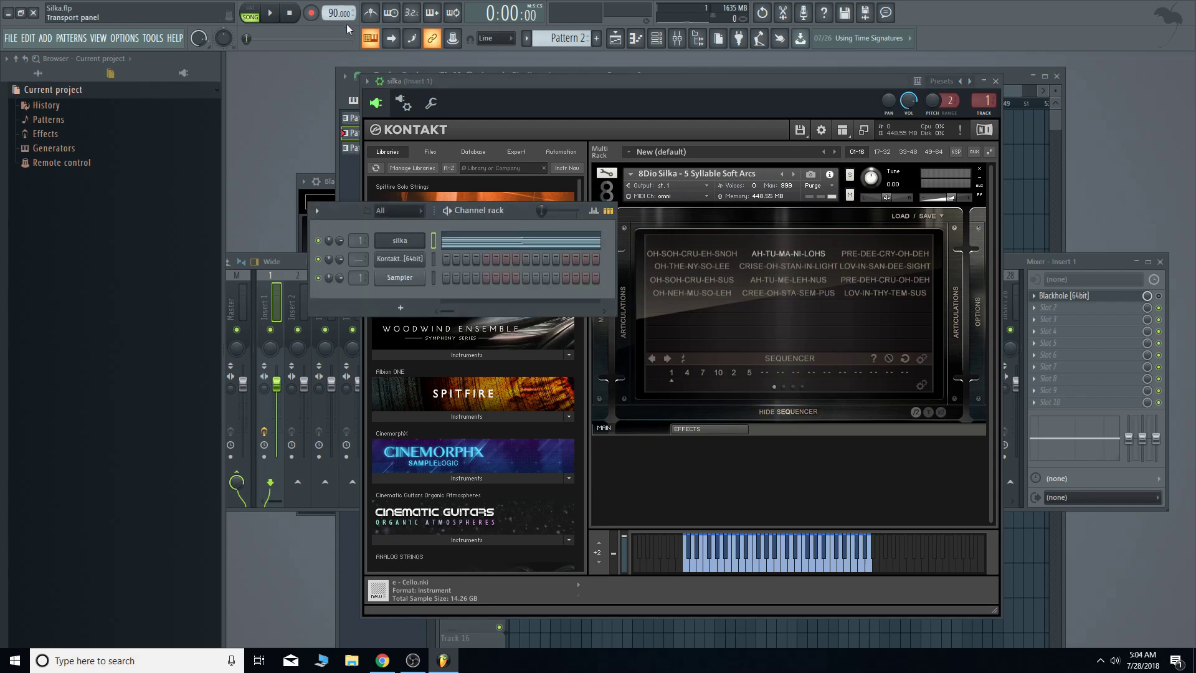
{"action": "left_click", "coordinate": [475, 247]}
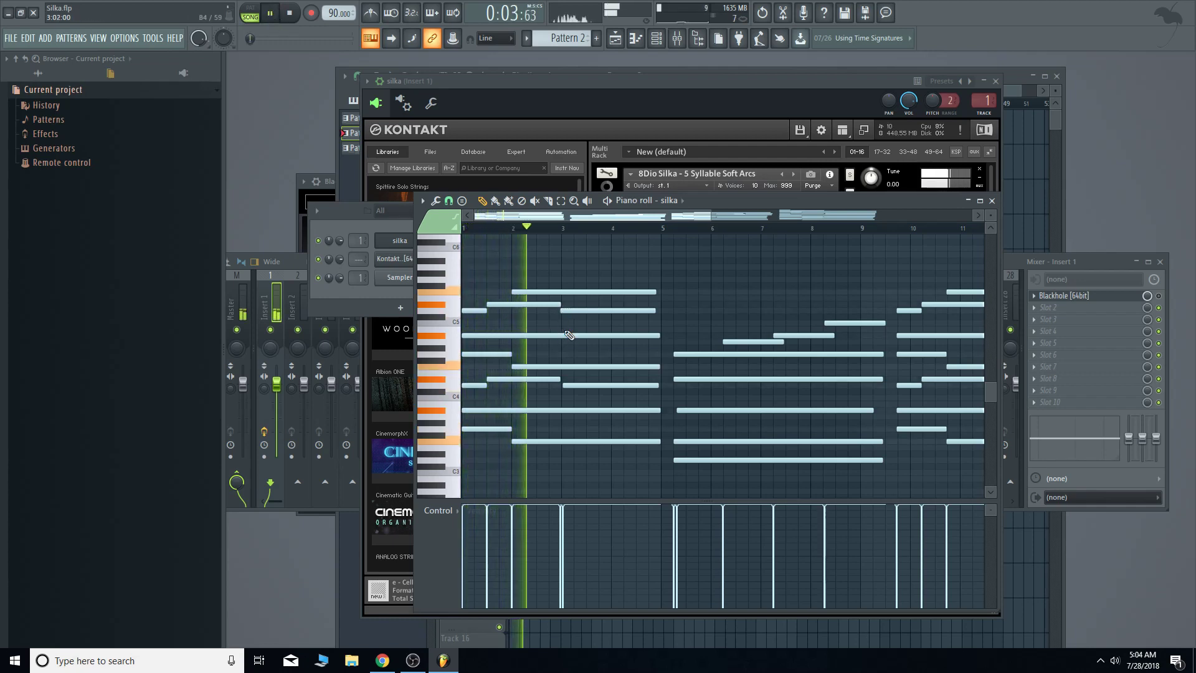
{"action": "scroll", "coordinate": [569, 336], "scroll_direction": "down", "scroll_amount": 2}
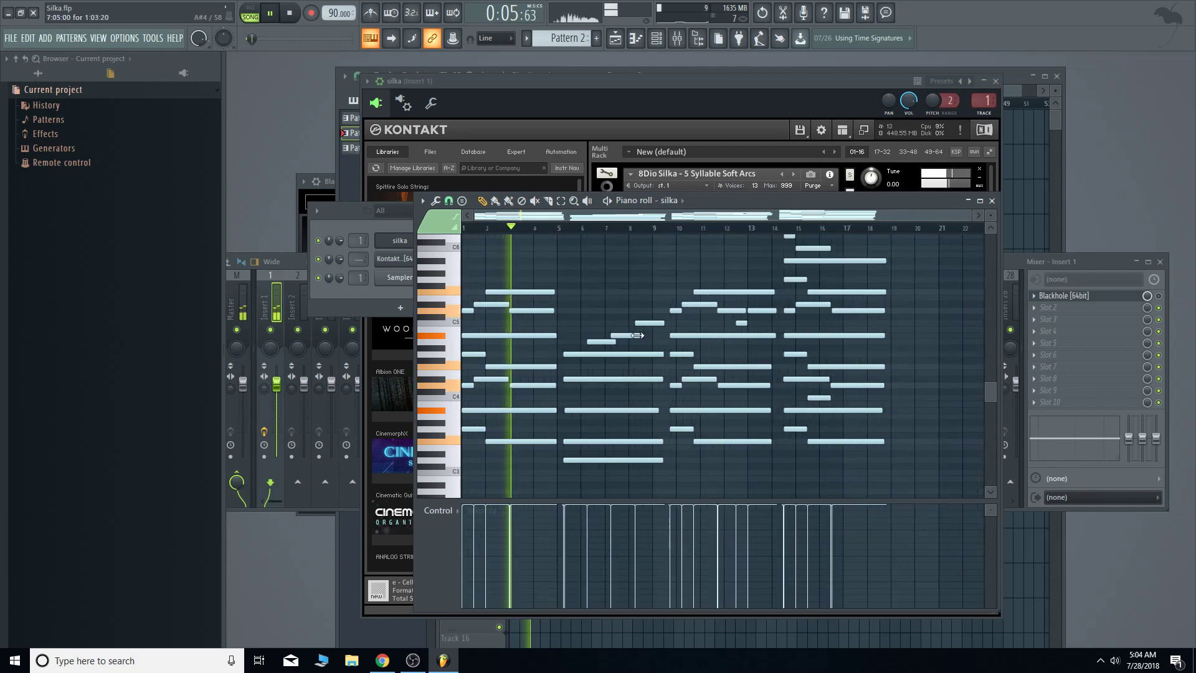
{"action": "scroll", "coordinate": [647, 374], "scroll_direction": "up", "scroll_amount": 1}
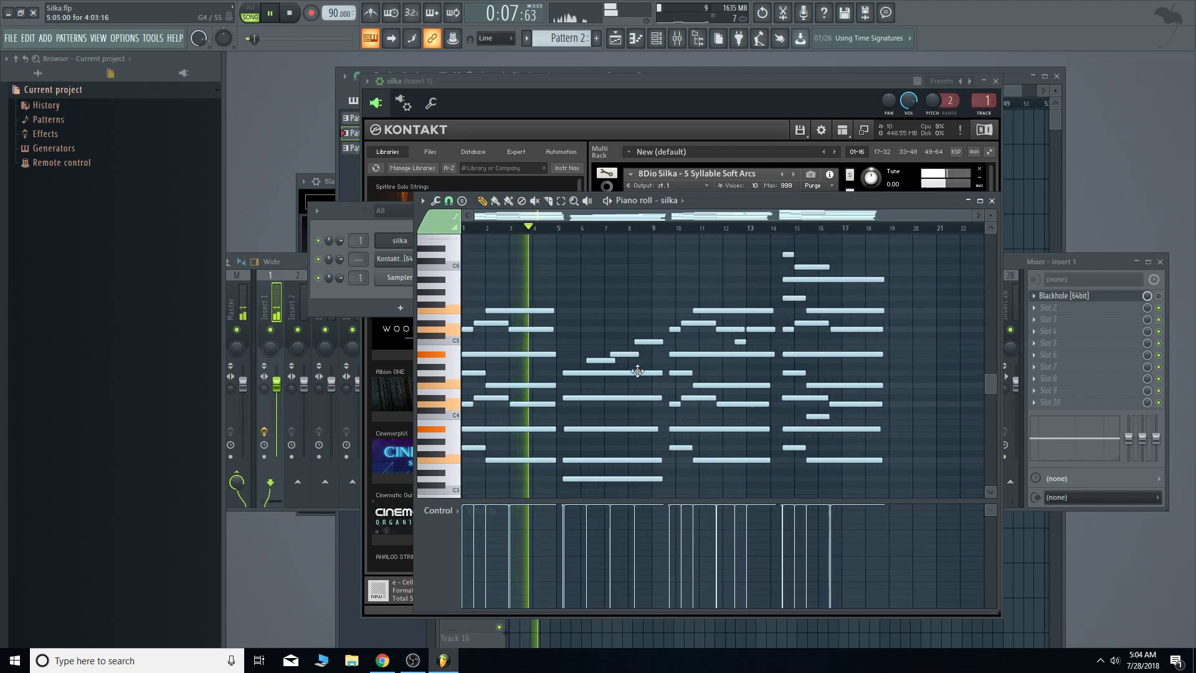
{"action": "scroll", "coordinate": [638, 371], "scroll_direction": "down", "scroll_amount": 1}
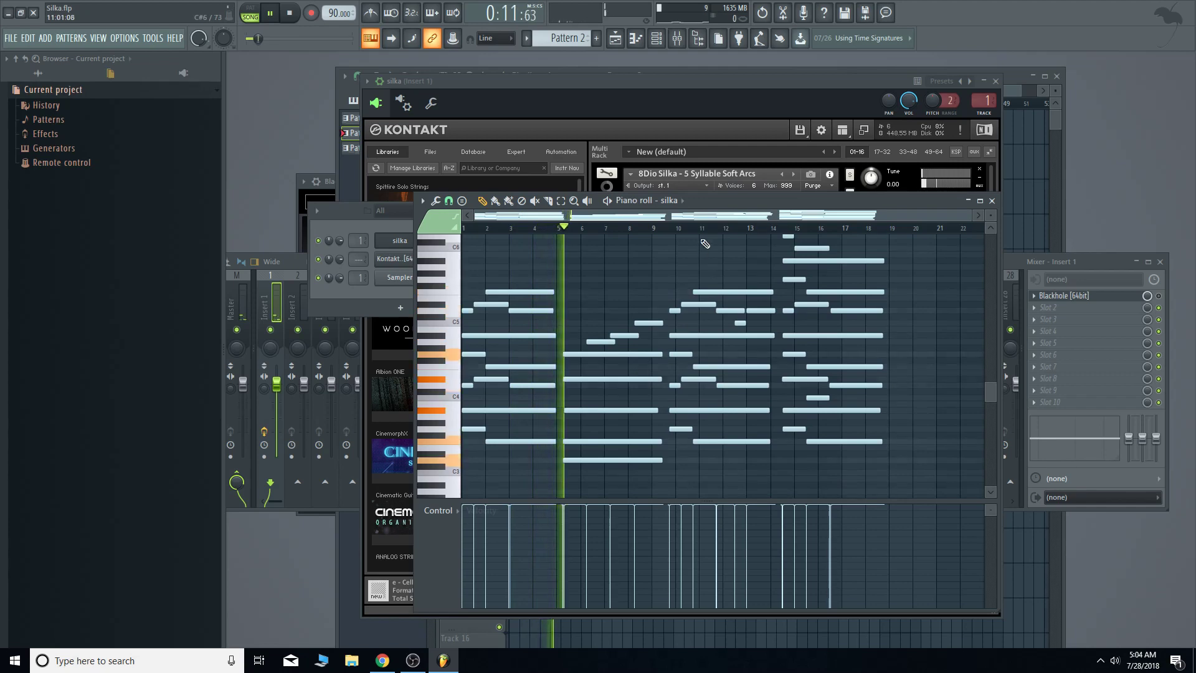
- Arrange the piano roll and the silka Kontakt window side by side, leaving the playlist's upper tracks uncovered
{"action": "left_click_drag", "start_coordinate": [711, 201], "coordinate": [544, 189]}
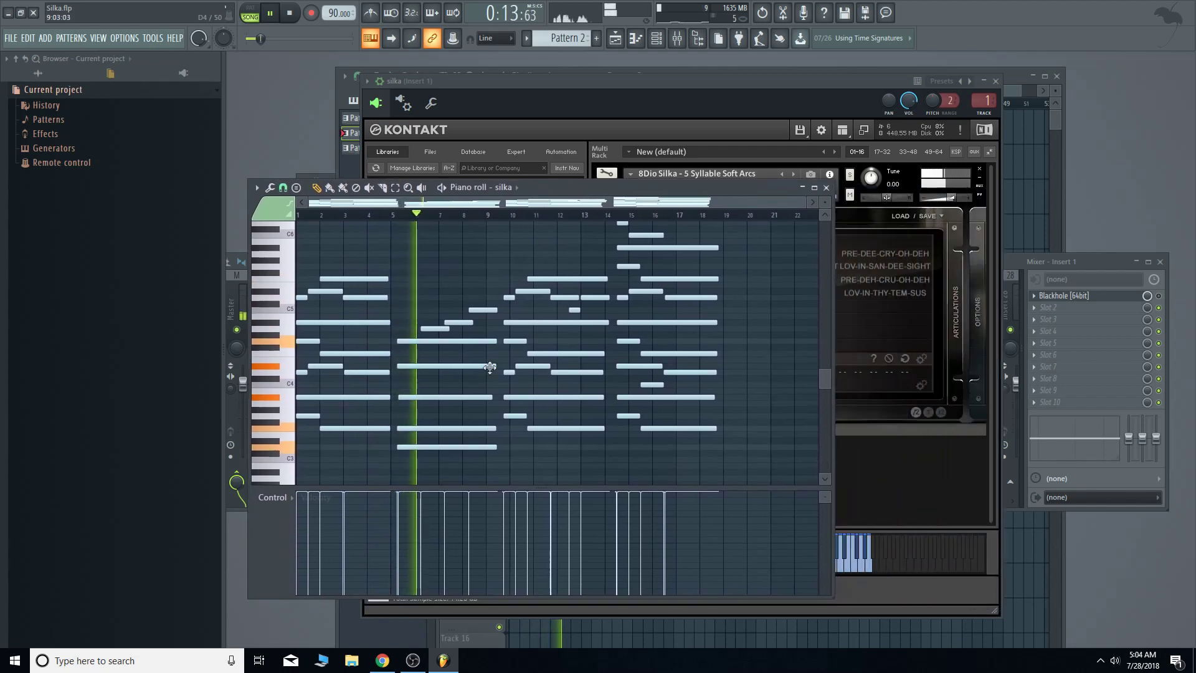
{"action": "left_click_drag", "start_coordinate": [678, 81], "coordinate": [750, 73]}
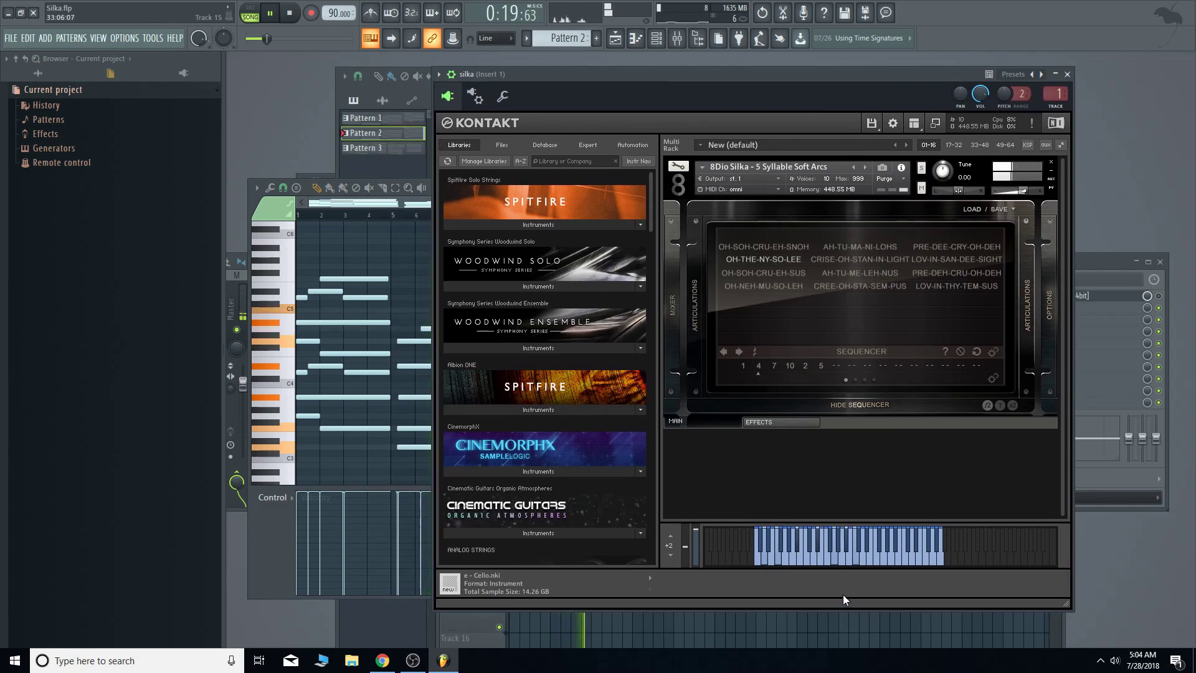
{"action": "left_click_drag", "start_coordinate": [613, 95], "coordinate": [772, 96]}
{"action": "left_click_drag", "start_coordinate": [542, 184], "coordinate": [421, 166]}
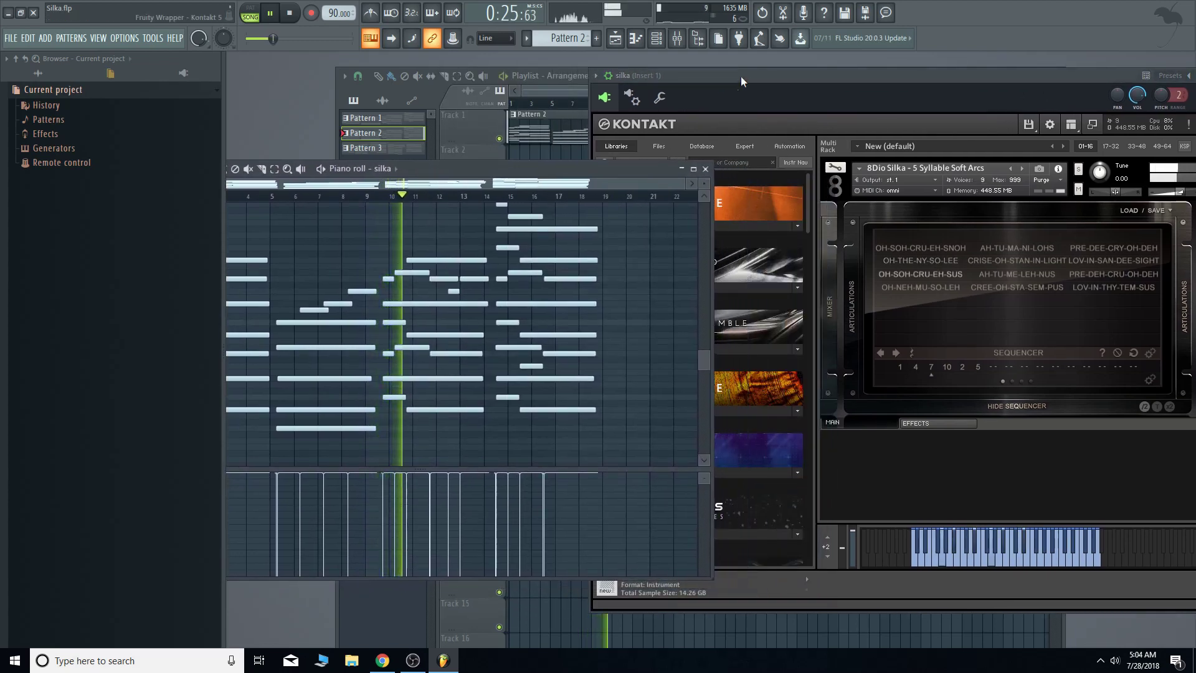
{"action": "left_click_drag", "start_coordinate": [746, 72], "coordinate": [743, 169]}
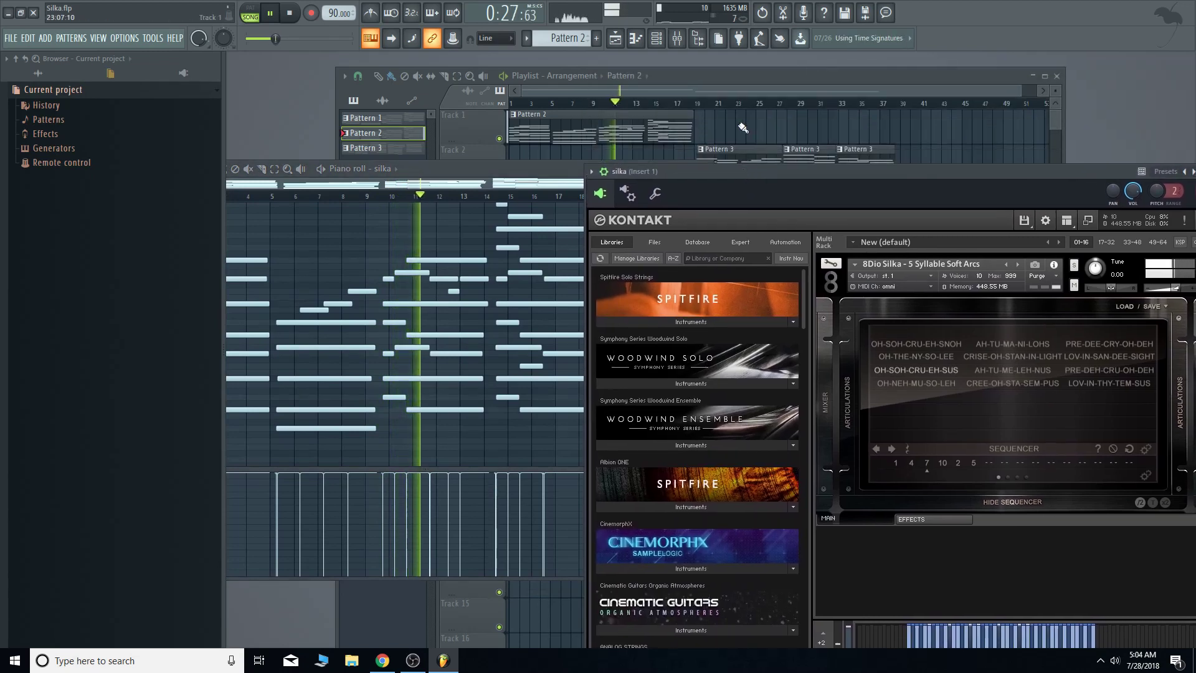
- Delete the two extra Pattern 3 clips on Track 2 and extend the remaining clip to about bar 49
{"action": "left_click_drag", "start_coordinate": [742, 89], "coordinate": [767, 91]}
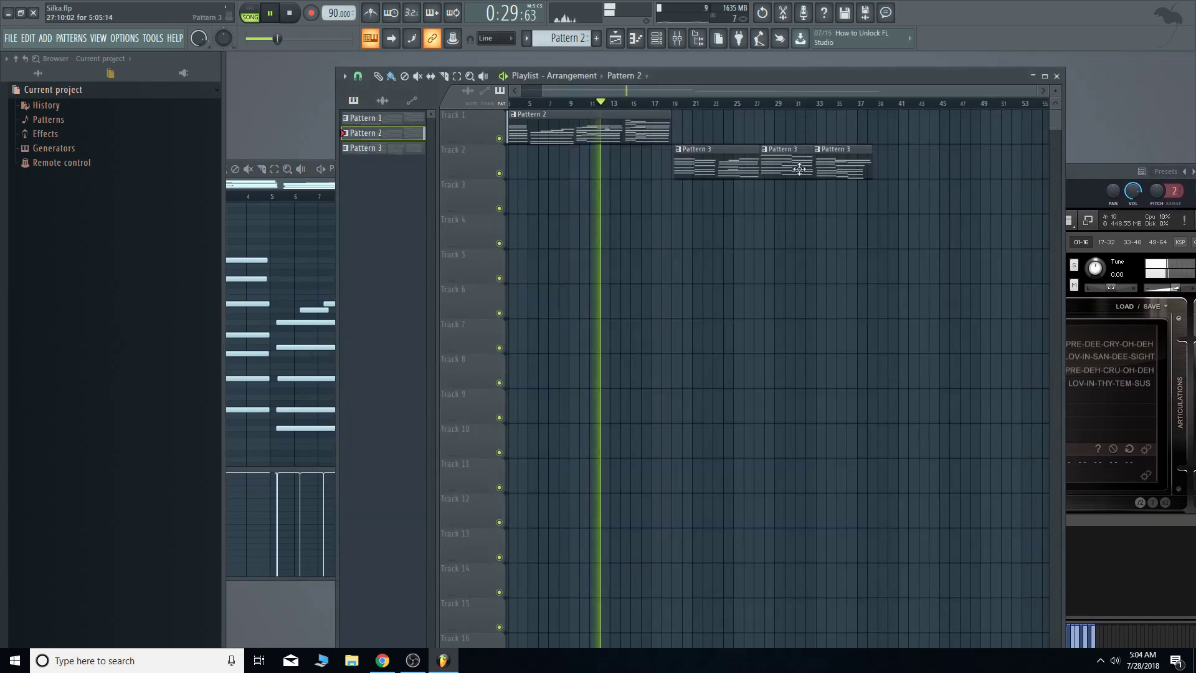
{"action": "right_click", "coordinate": [831, 159]}
{"action": "right_click", "coordinate": [791, 161]}
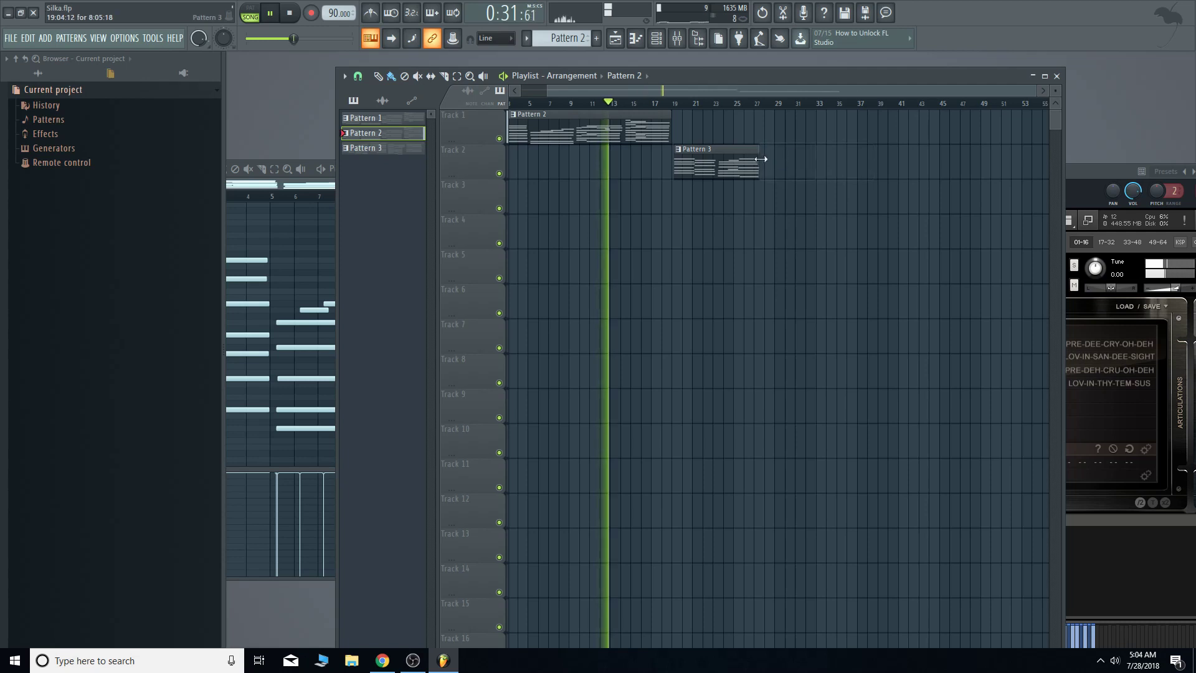
{"action": "left_click_drag", "start_coordinate": [758, 162], "coordinate": [979, 163]}
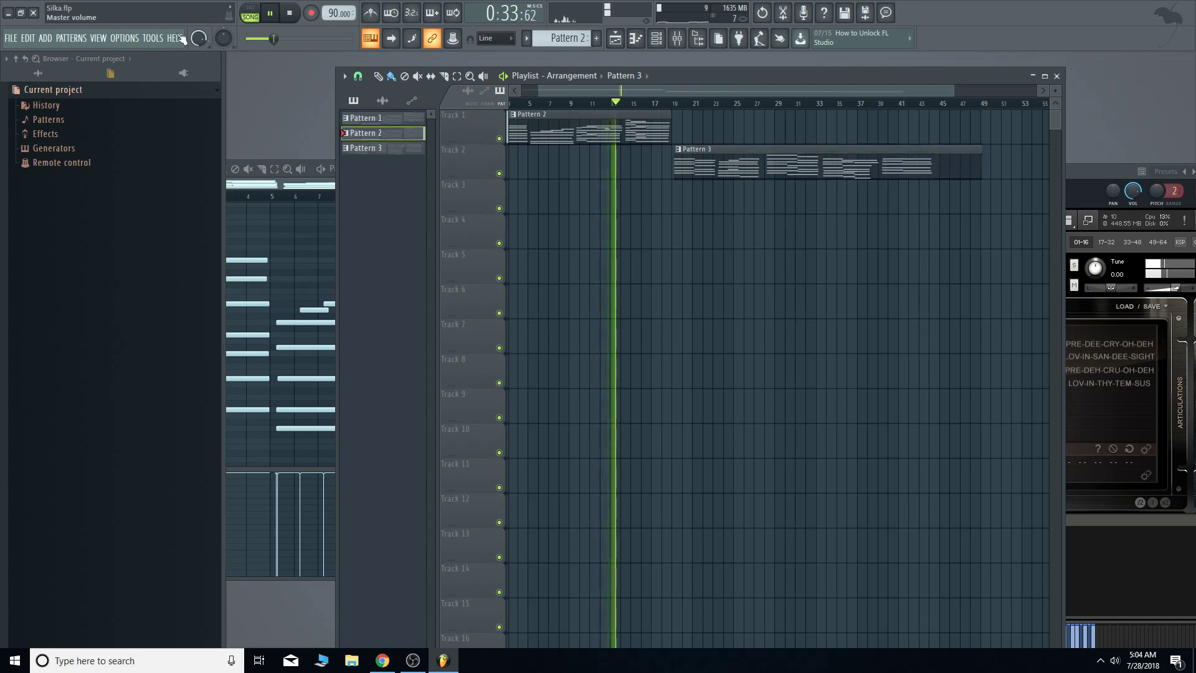
- Bring up the channel rack and reopen the silka piano roll to follow Pattern 2's last phrase during playback
{"action": "left_click", "coordinate": [122, 38]}
{"action": "mouse_move", "coordinate": [98, 38]}
{"action": "left_click", "coordinate": [129, 91]}
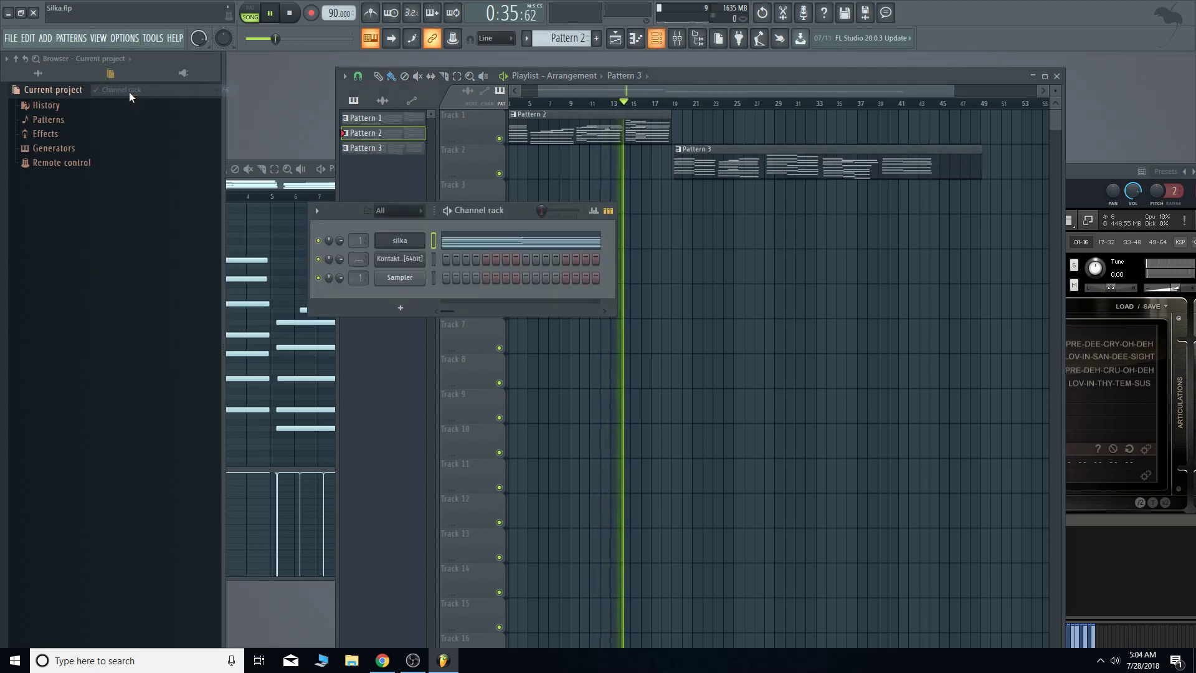
{"action": "left_click", "coordinate": [483, 243]}
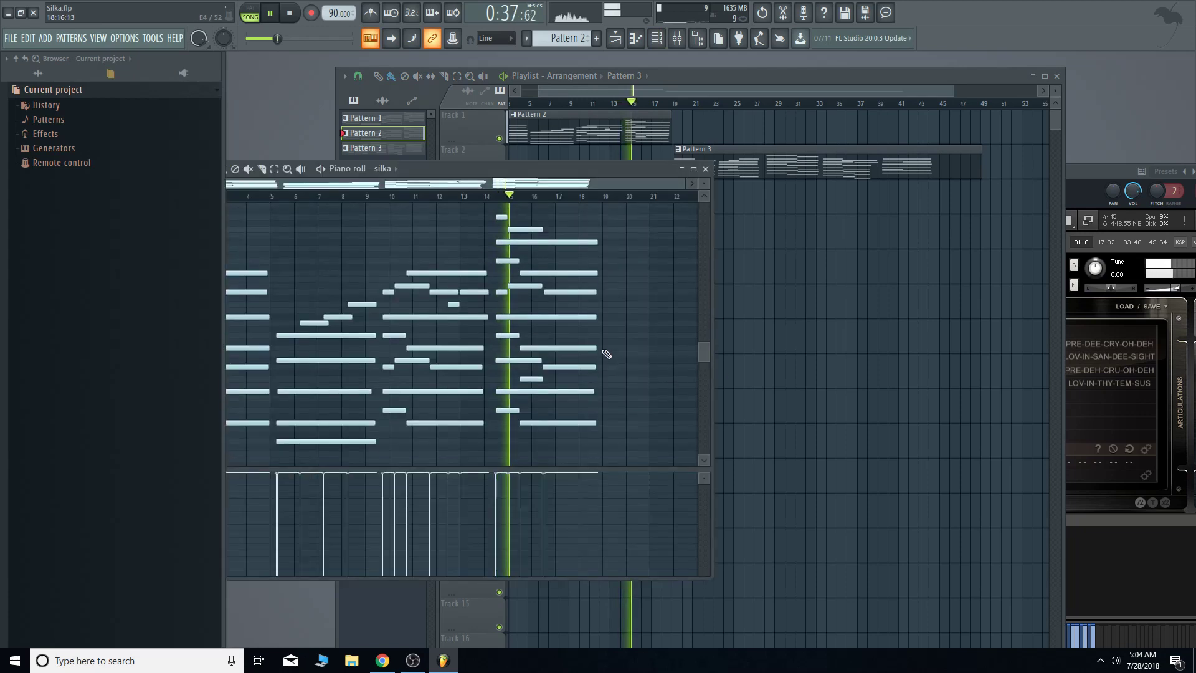
{"action": "scroll", "coordinate": [605, 364], "scroll_direction": "up", "scroll_amount": 2}
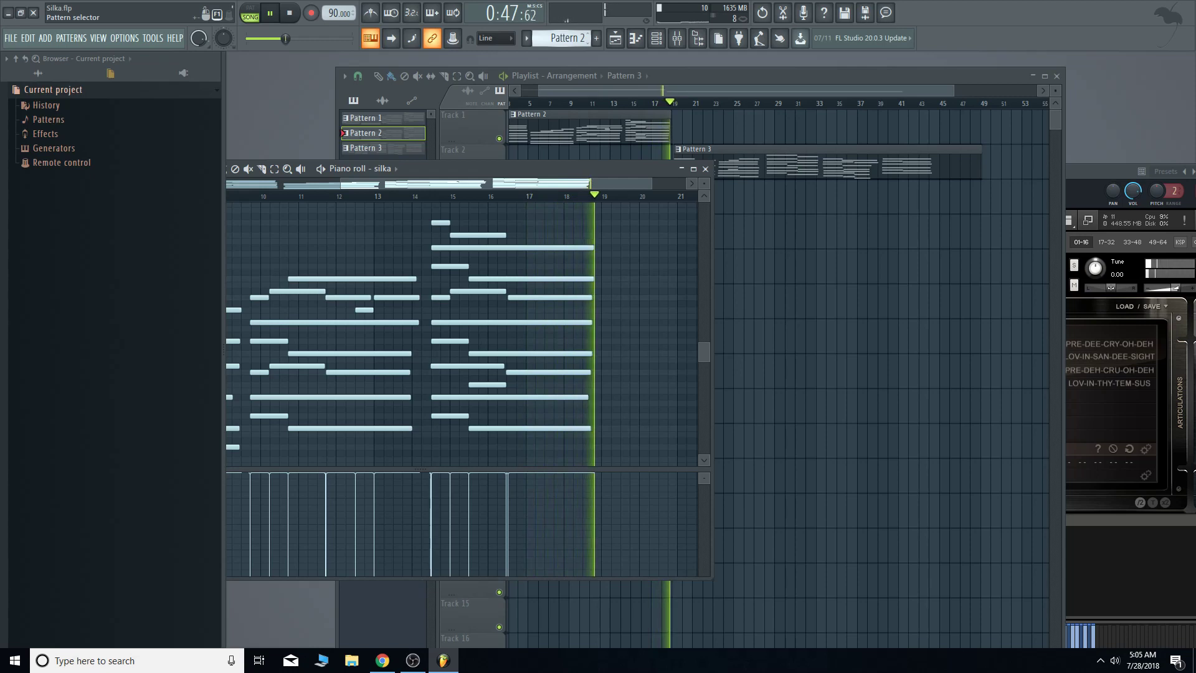
- Switch to Pattern 3 and reposition the piano roll to show the pattern's opening bars
{"action": "left_click_drag", "start_coordinate": [573, 40], "coordinate": [573, 33]}
{"action": "left_click_drag", "start_coordinate": [536, 166], "coordinate": [734, 125]}
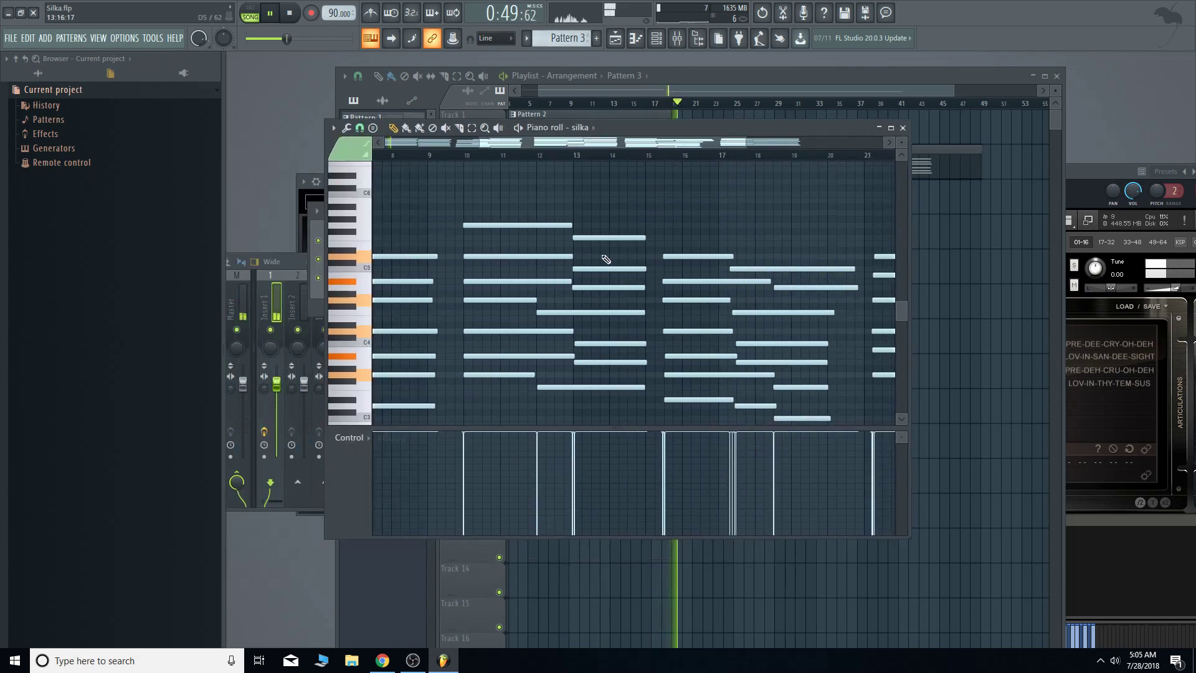
{"action": "scroll", "coordinate": [418, 229], "scroll_direction": "up", "scroll_amount": 2}
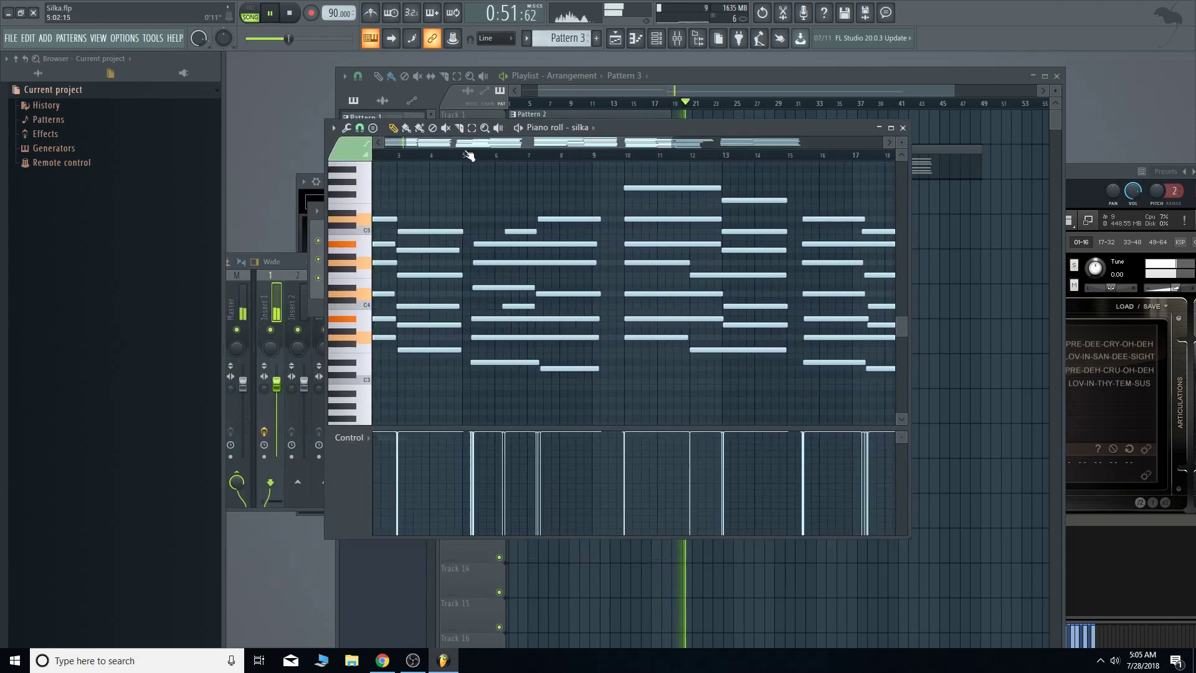
{"action": "left_click_drag", "start_coordinate": [468, 143], "coordinate": [444, 144]}
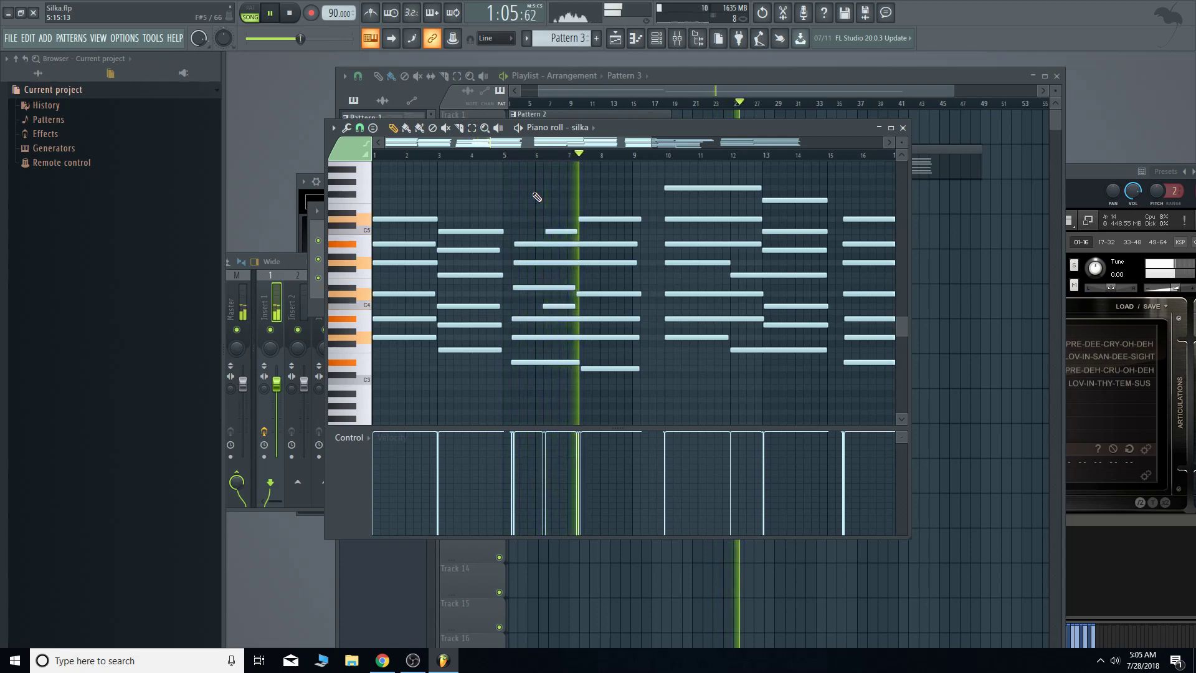
- Follow Pattern 3's notes in the piano roll during playback through the final phrases, and stop the song
{"action": "left_click_drag", "start_coordinate": [525, 146], "coordinate": [582, 144]}
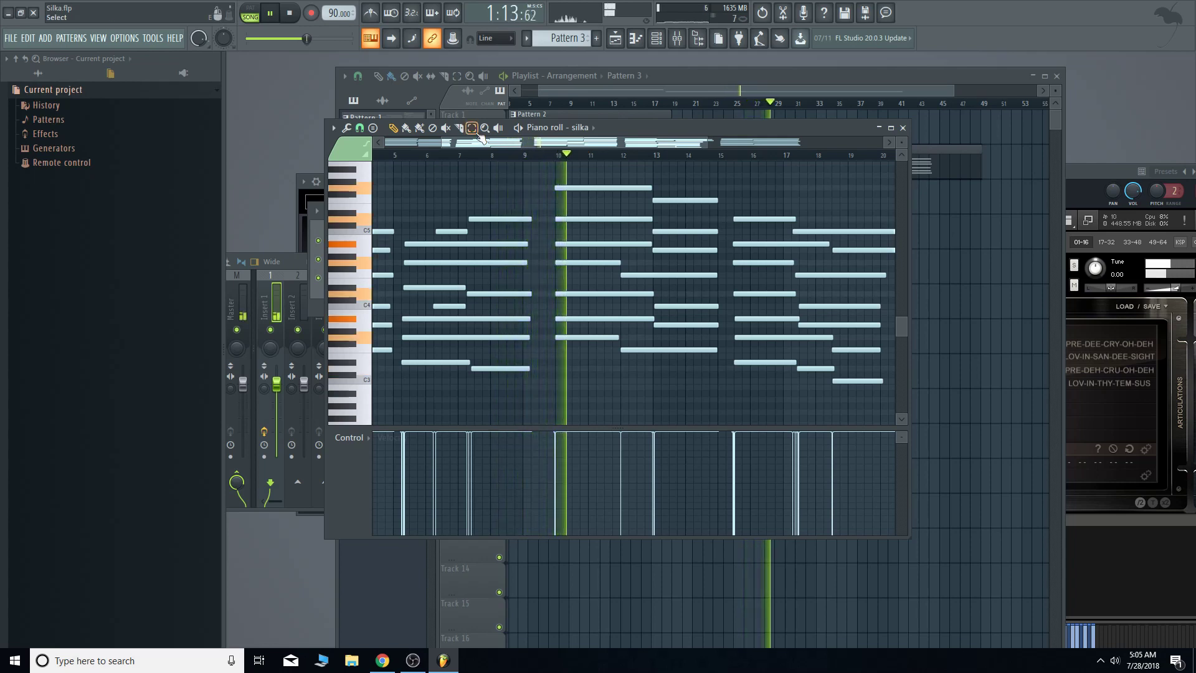
{"action": "left_click_drag", "start_coordinate": [654, 134], "coordinate": [752, 158]}
{"action": "scroll", "coordinate": [721, 292], "scroll_direction": "down", "scroll_amount": 2}
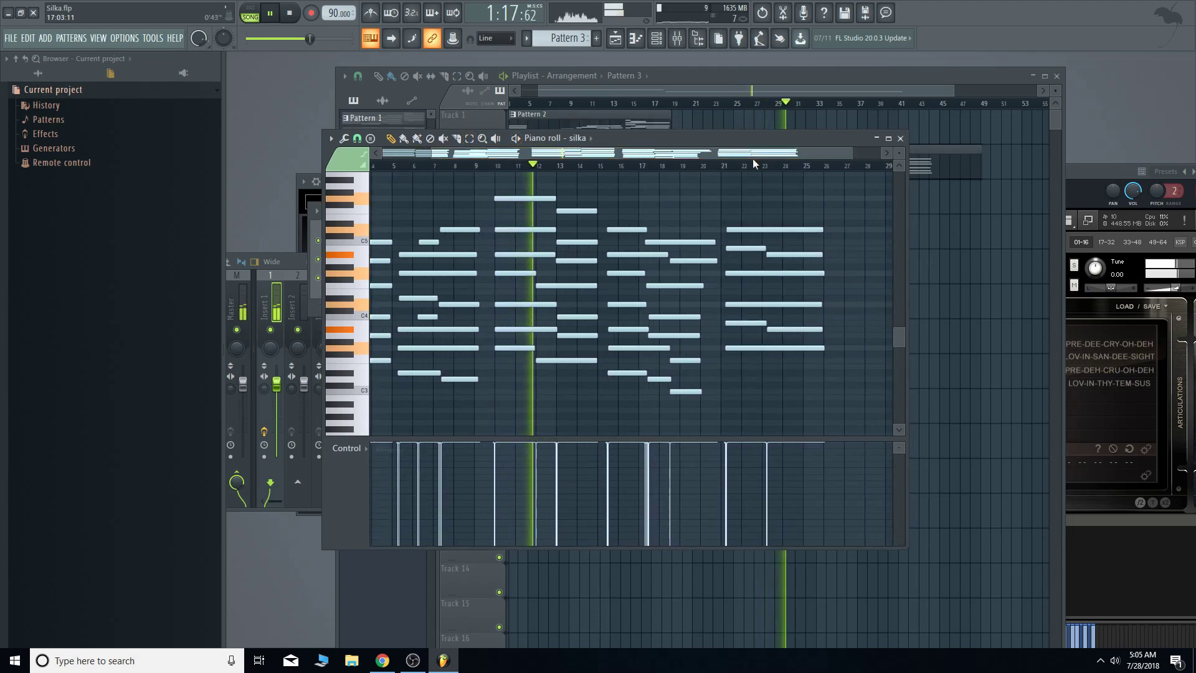
{"action": "scroll", "coordinate": [592, 220], "scroll_direction": "up", "scroll_amount": 2}
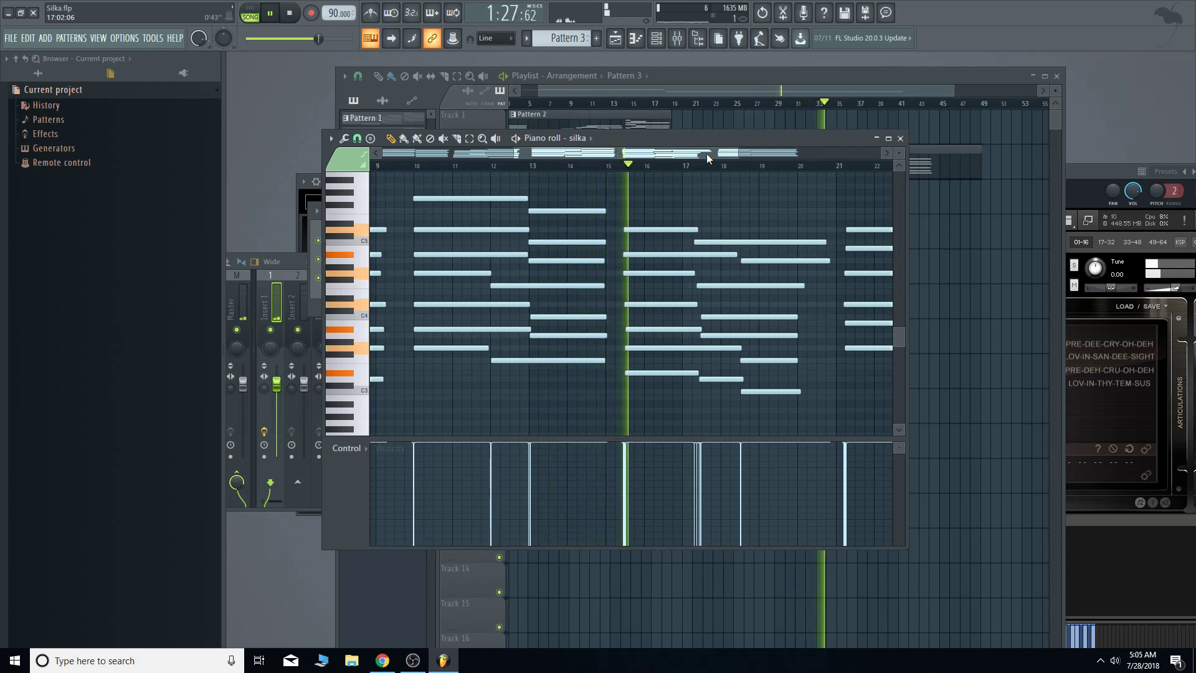
{"action": "left_click_drag", "start_coordinate": [706, 153], "coordinate": [762, 160]}
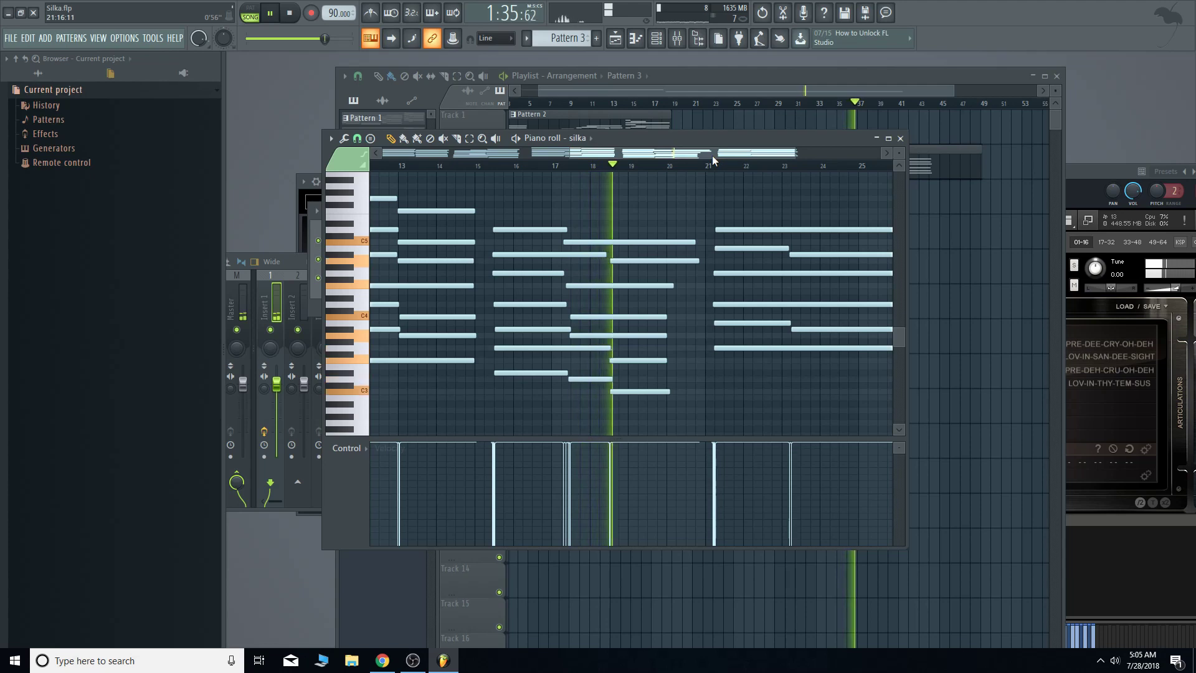
{"action": "left_click_drag", "start_coordinate": [716, 155], "coordinate": [743, 157]}
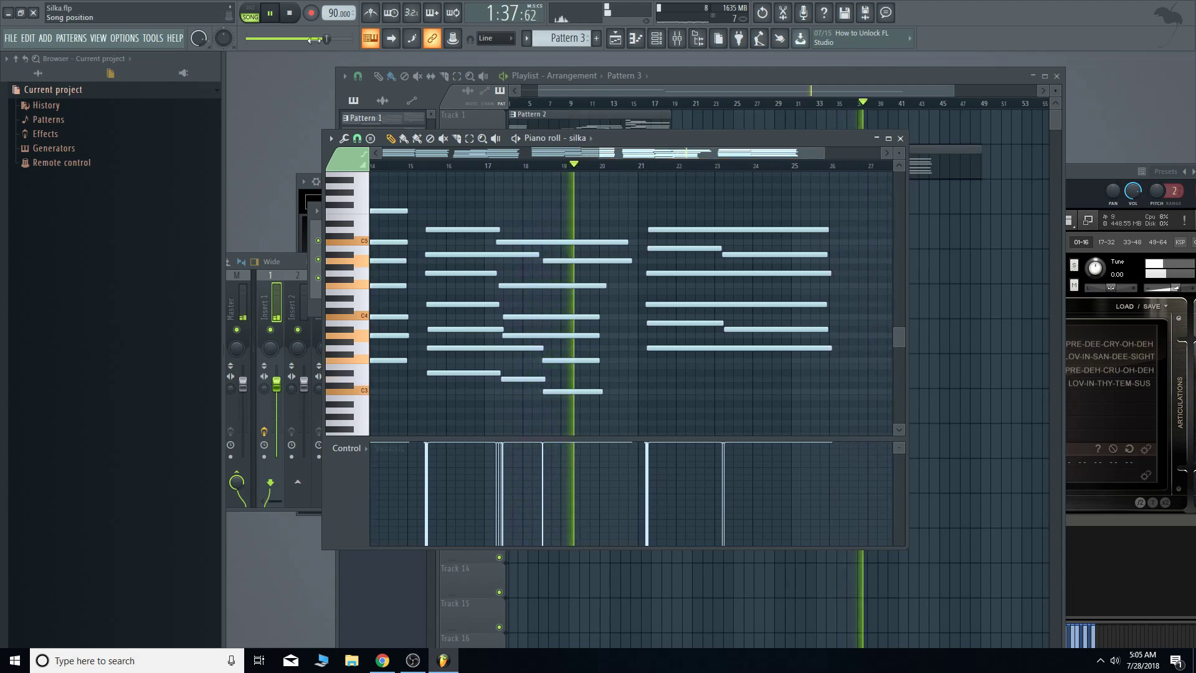
{"action": "left_click", "coordinate": [288, 13]}
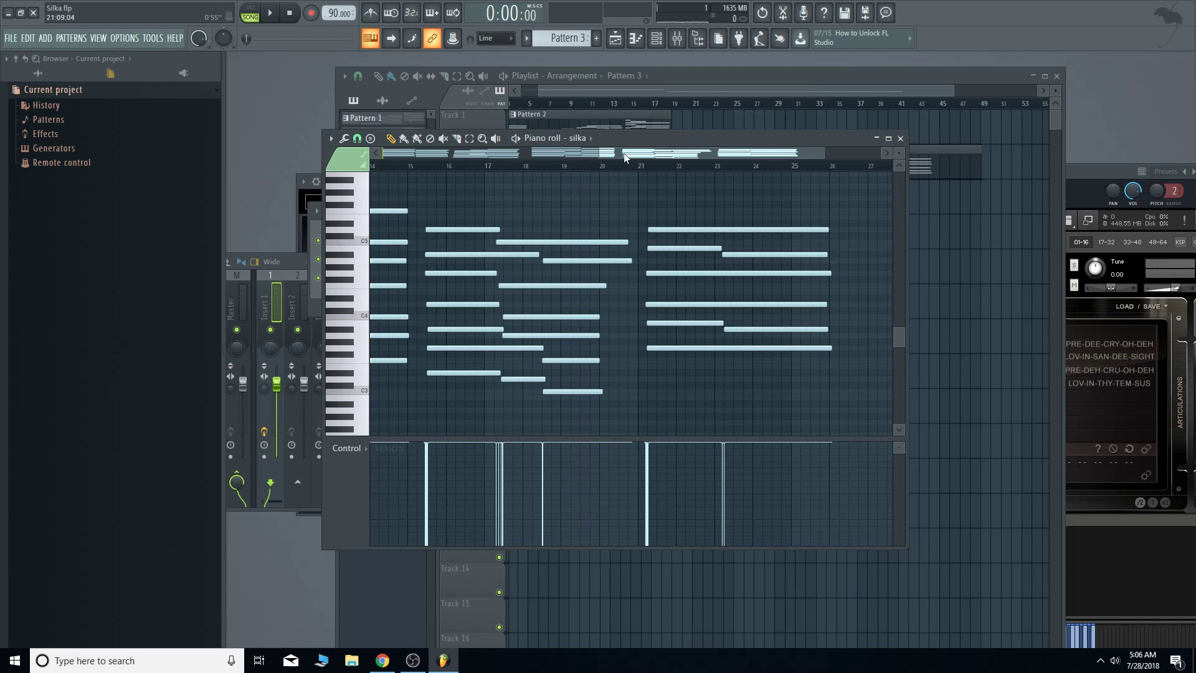
- Highlight the closing notes of Pattern 3's phrases ending near bars 15 and 9, clearing each selection
{"action": "left_click_drag", "start_coordinate": [626, 156], "coordinate": [520, 157]}
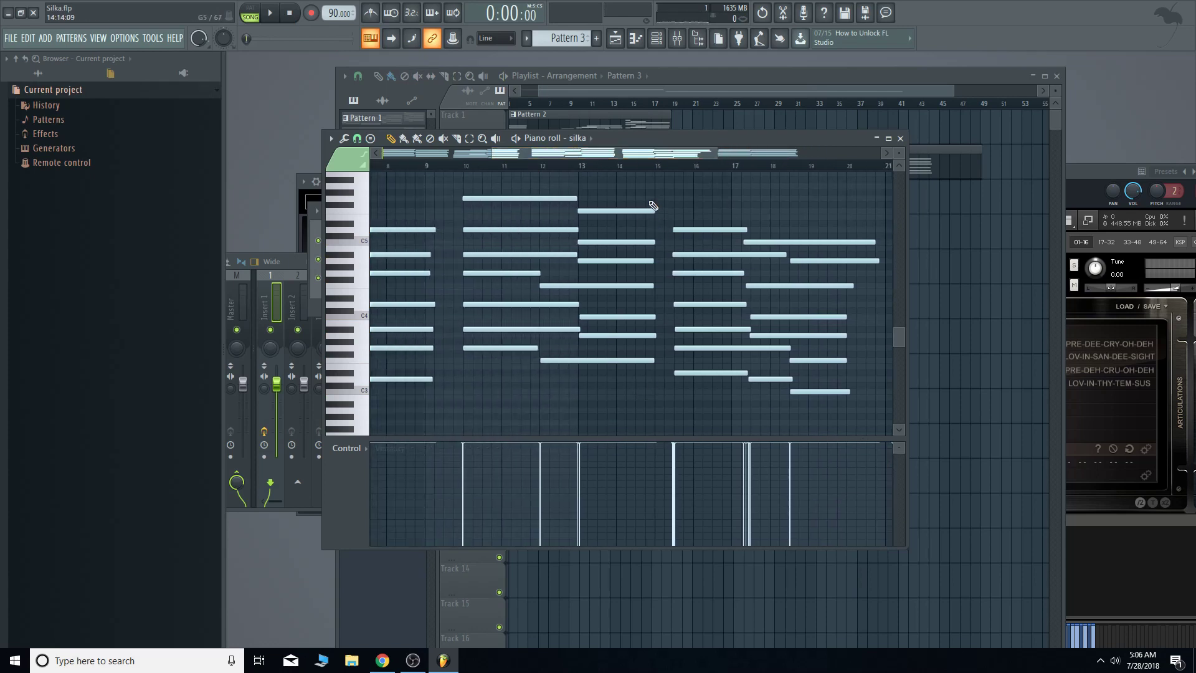
{"action": "left_click_drag", "start_coordinate": [651, 403], "coordinate": [540, 203]}
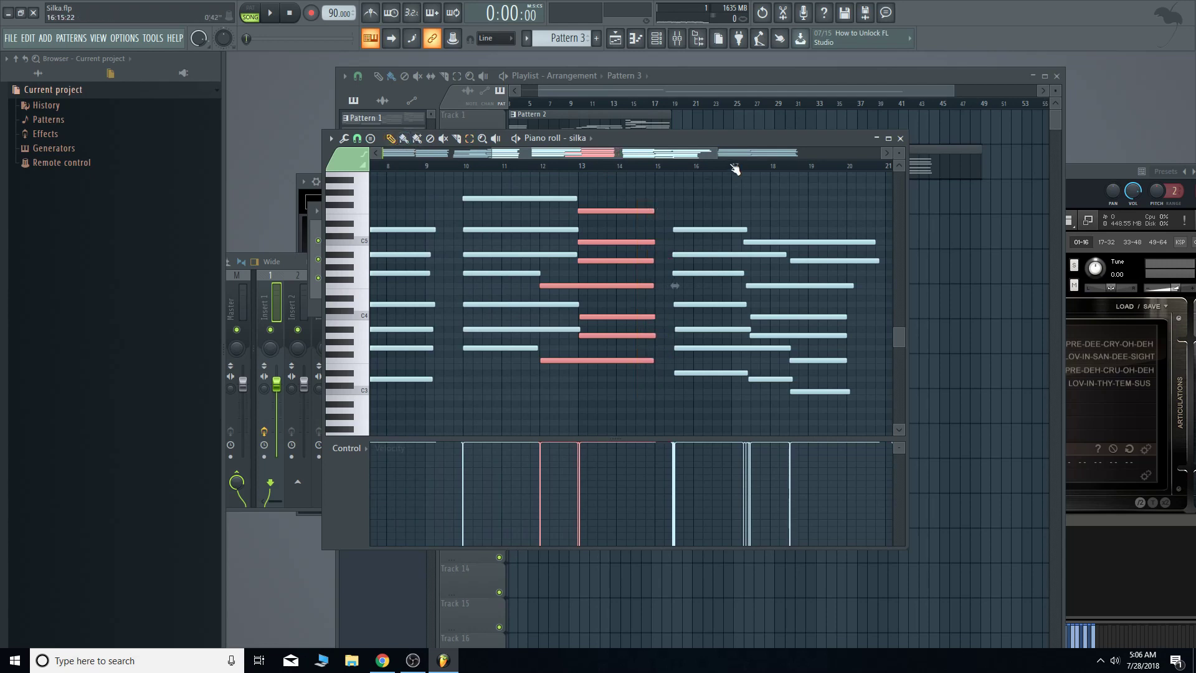
{"action": "left_click_drag", "start_coordinate": [704, 156], "coordinate": [461, 152]}
{"action": "left_click", "coordinate": [606, 184]}
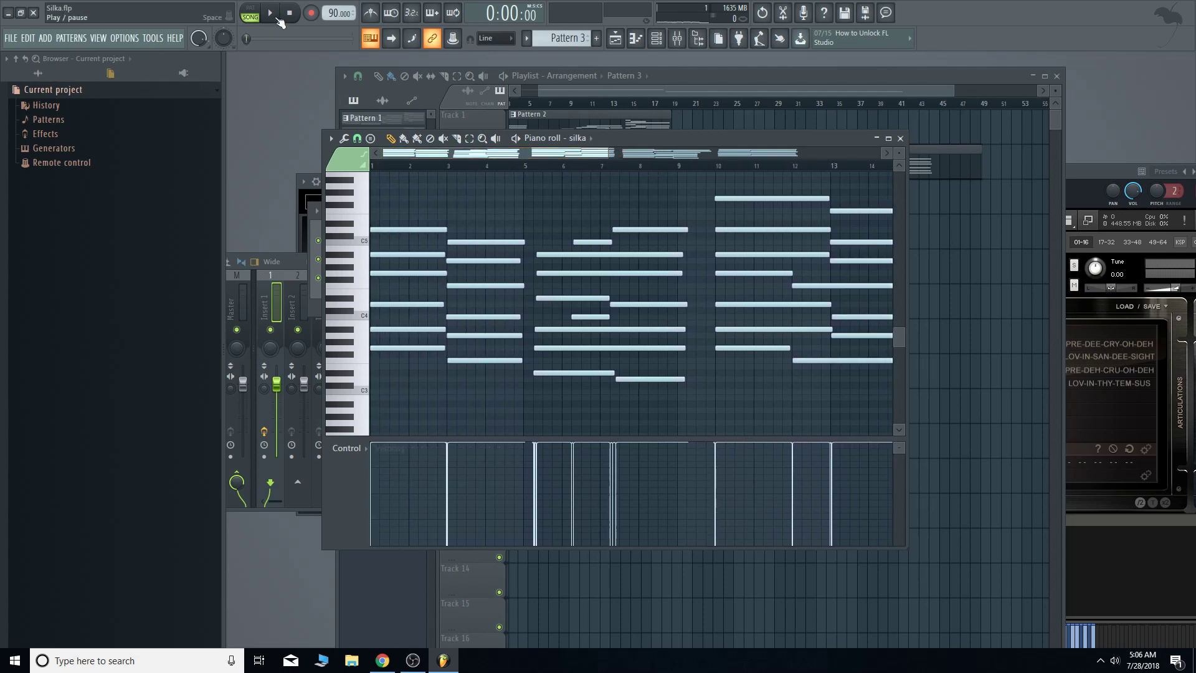
{"action": "left_click_drag", "start_coordinate": [605, 152], "coordinate": [628, 157]}
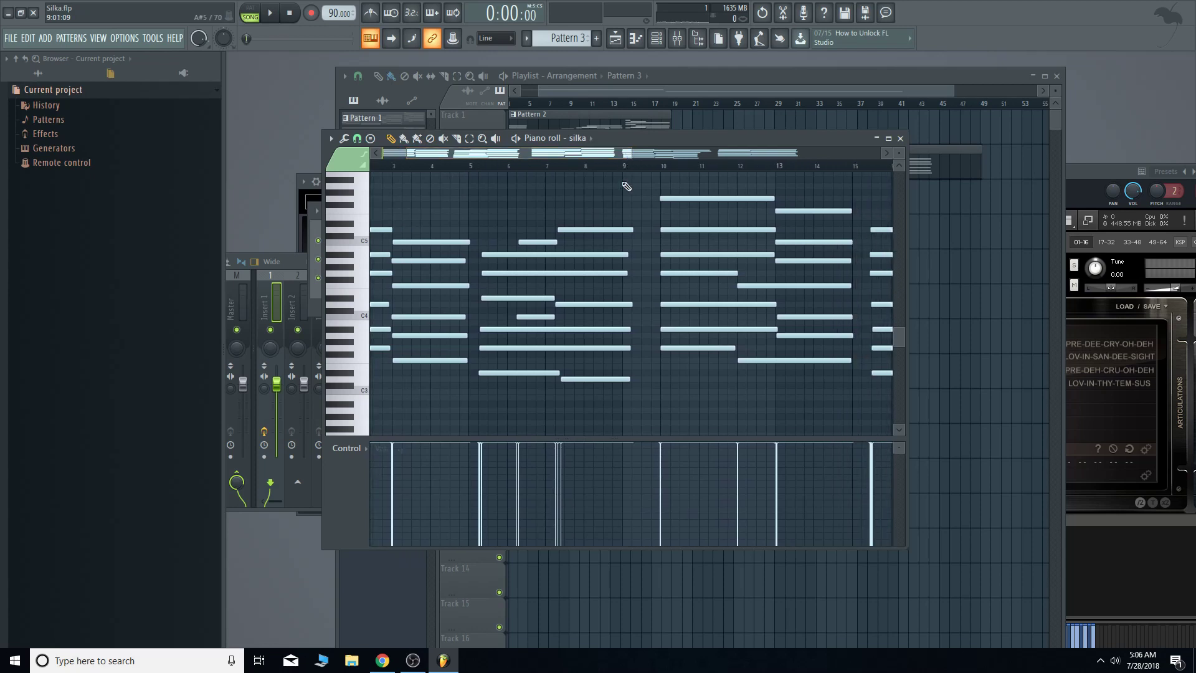
{"action": "left_click_drag", "start_coordinate": [617, 405], "coordinate": [610, 232]}
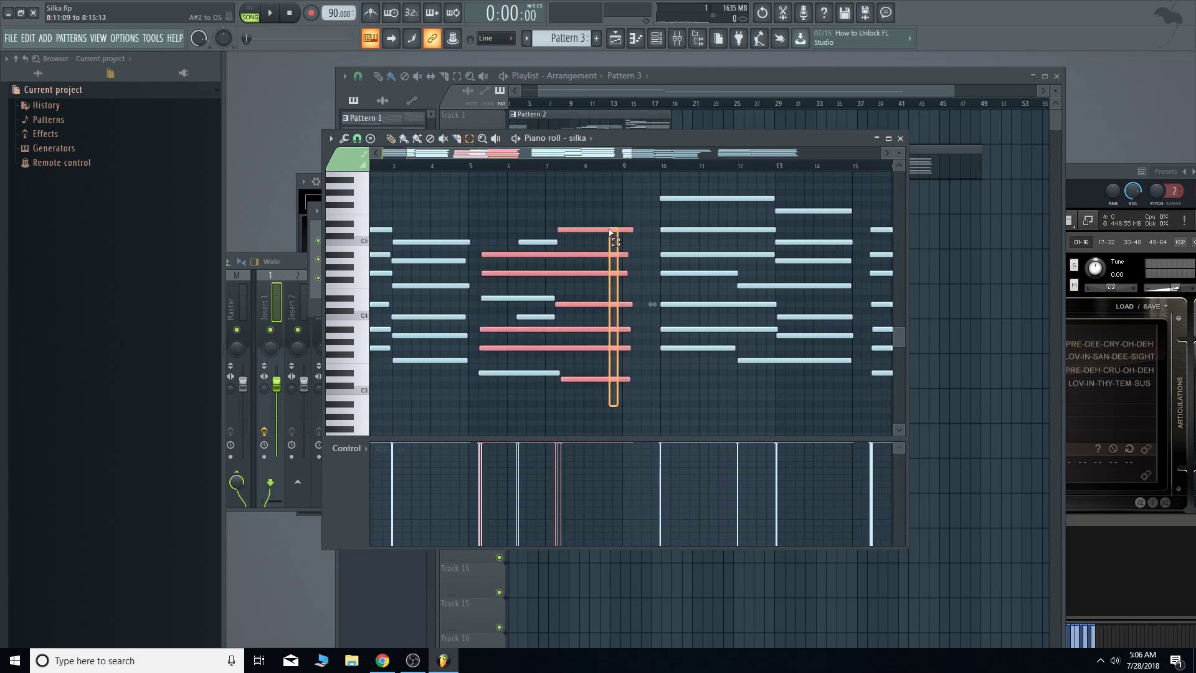
{"action": "left_click", "coordinate": [592, 204]}
- Bring the mixer back into view with Insert 1 shown
{"action": "left_click", "coordinate": [95, 38]}
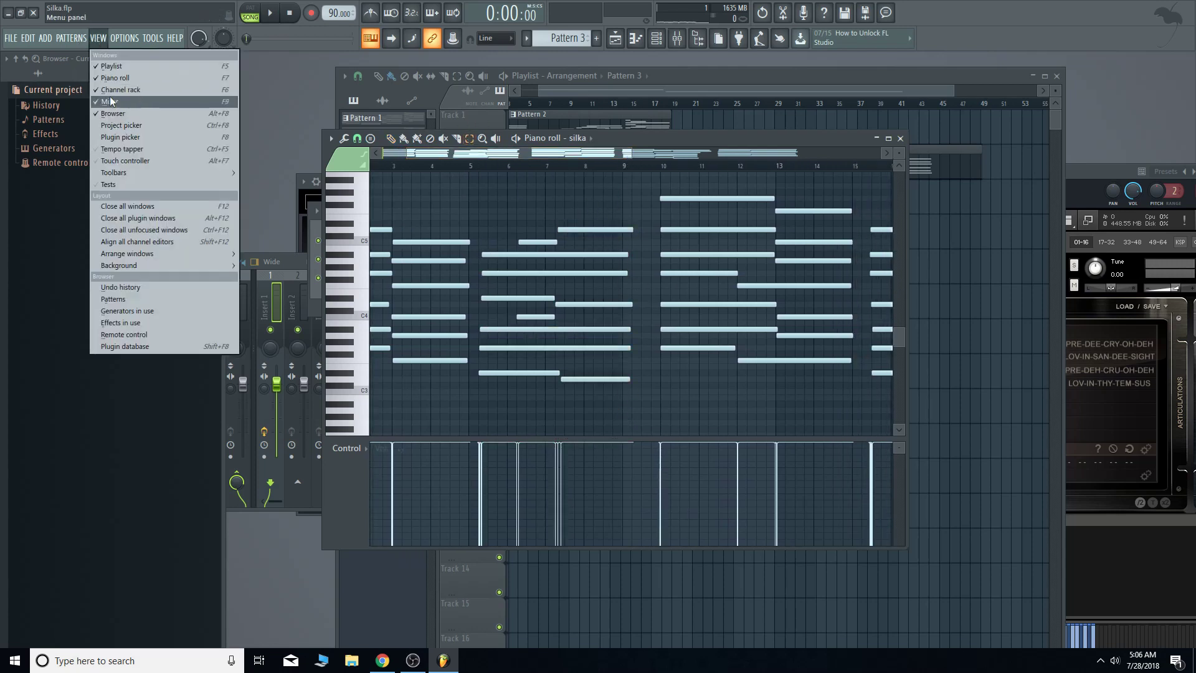
{"action": "left_click", "coordinate": [110, 96]}
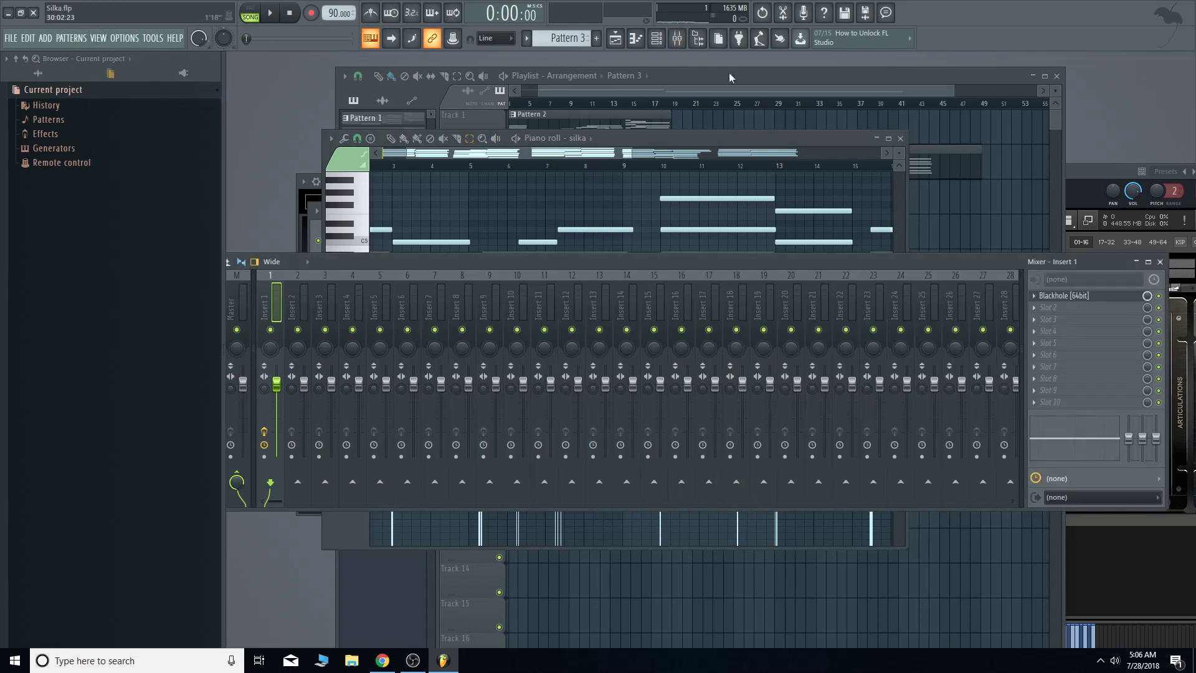
- Bring the playlist forward and place the Kontakt window just below its pattern clips, keeping the Silka syllable sequencer in view
{"action": "left_click", "coordinate": [634, 111]}
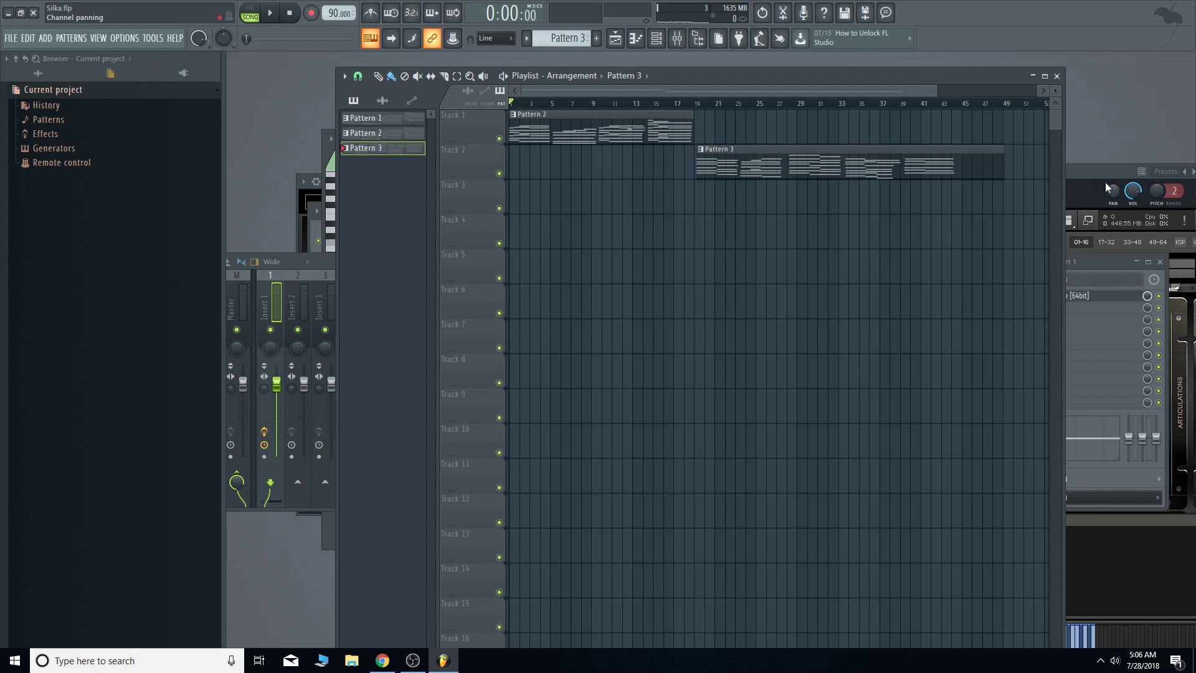
{"action": "left_click_drag", "start_coordinate": [1089, 170], "coordinate": [946, 125]}
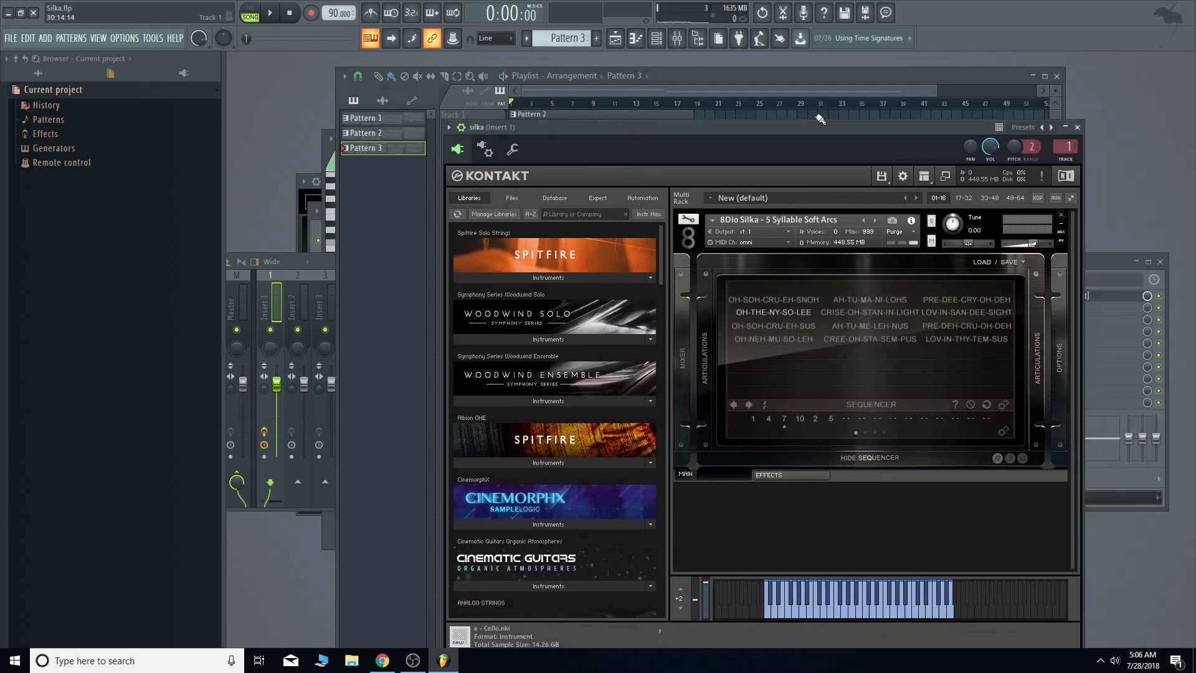
{"action": "left_click_drag", "start_coordinate": [820, 118], "coordinate": [908, 197]}
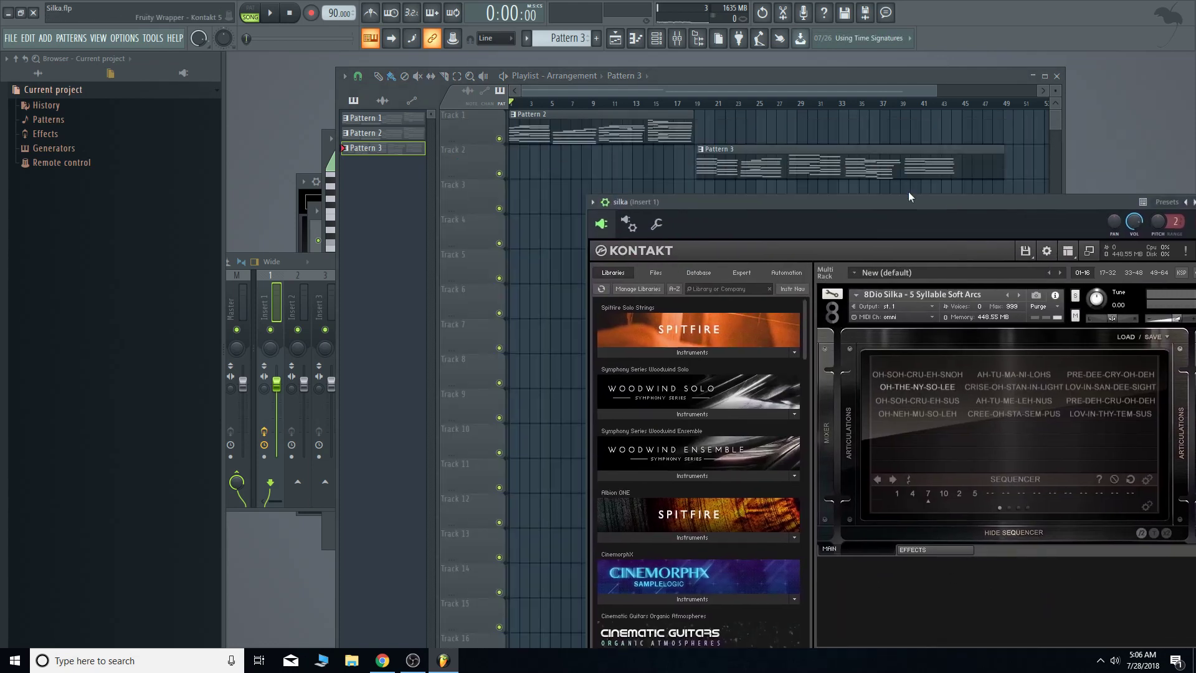
- Show the channel rack and position the Kontakt window beside it while the song plays from the start
{"action": "left_click", "coordinate": [98, 39]}
{"action": "left_click", "coordinate": [125, 91]}
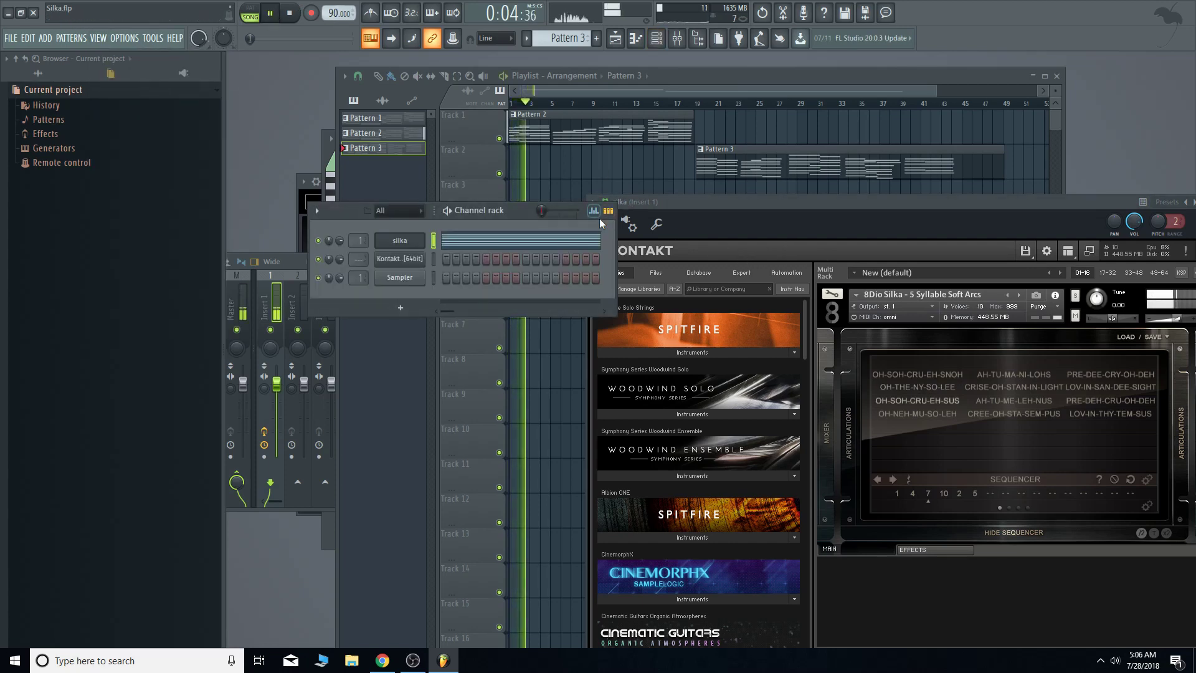
{"action": "left_click_drag", "start_coordinate": [696, 203], "coordinate": [630, 174]}
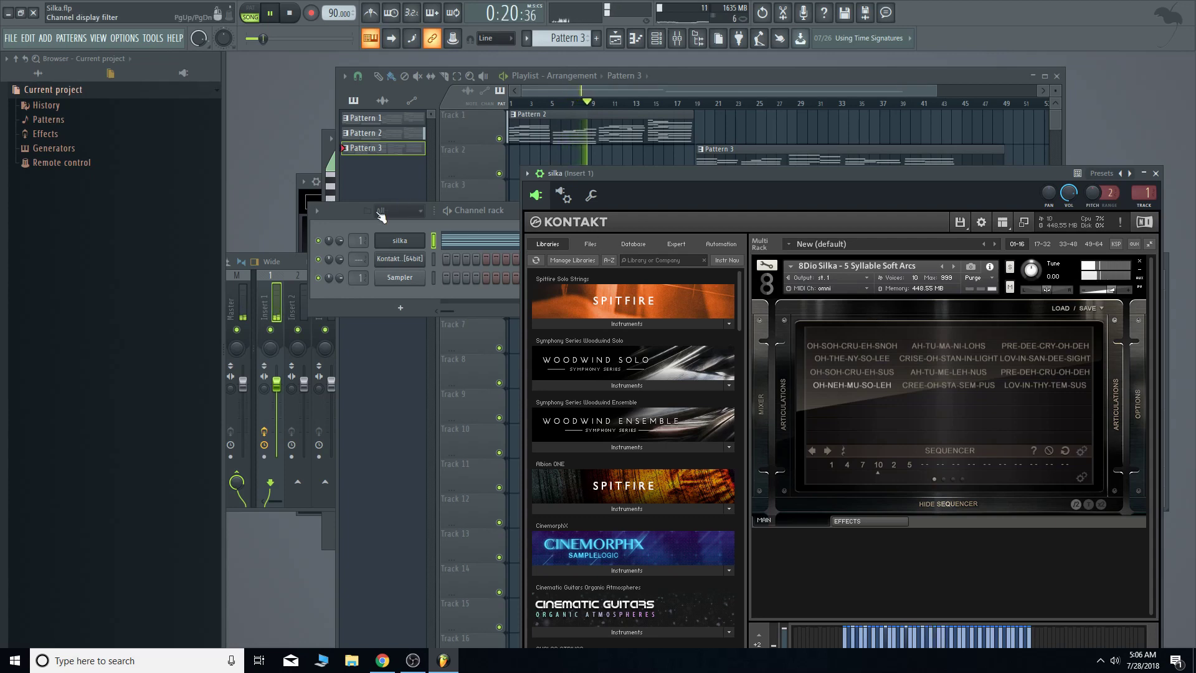
- Open silka's piano roll on Pattern 2 beside Kontakt and follow its notes through the final phrase during playback
{"action": "left_click", "coordinate": [480, 246]}
{"action": "left_click_drag", "start_coordinate": [776, 136], "coordinate": [626, 82]}
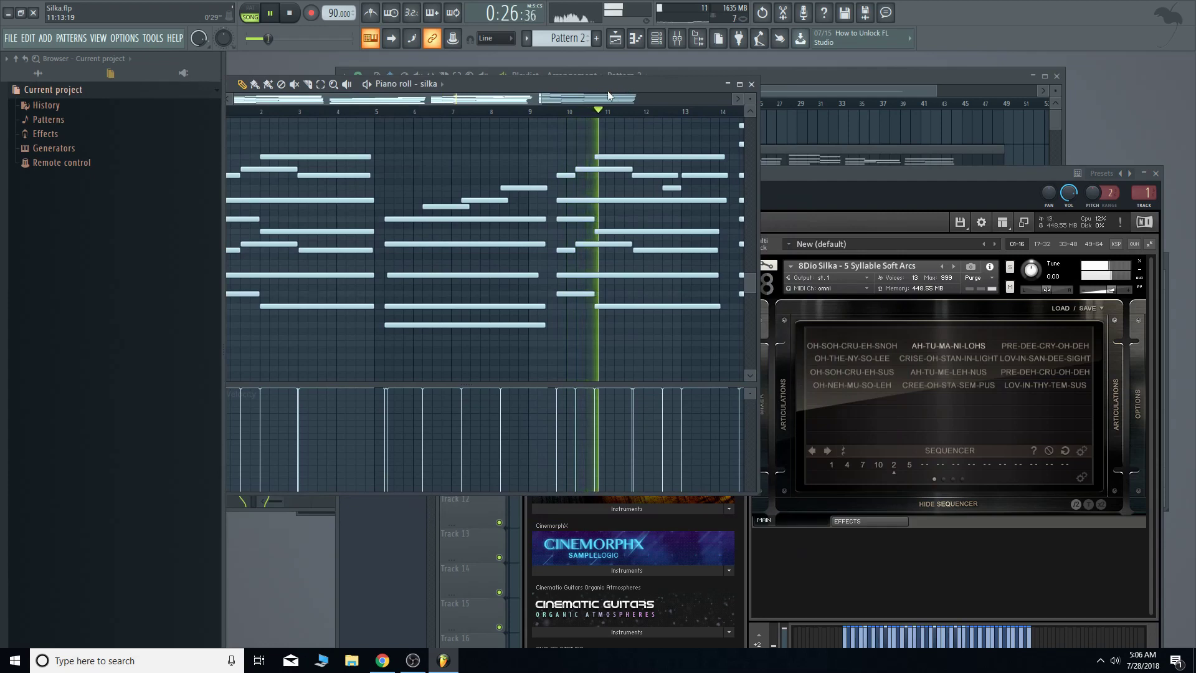
{"action": "left_click_drag", "start_coordinate": [411, 100], "coordinate": [572, 114]}
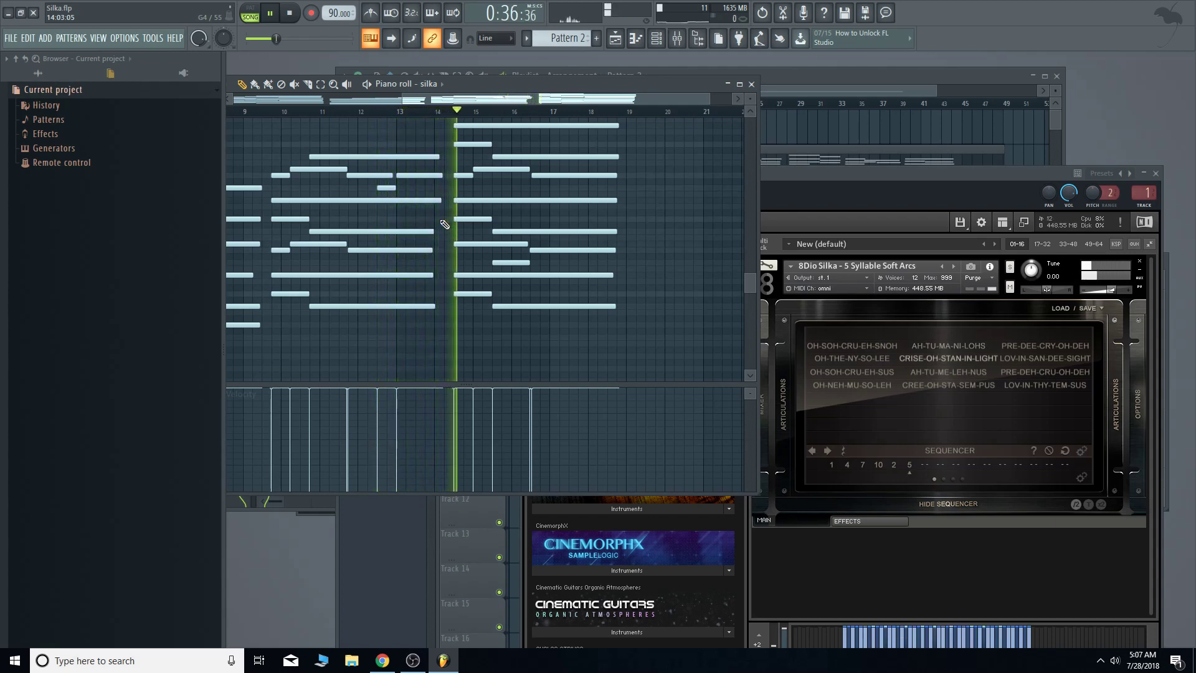
{"action": "scroll", "coordinate": [460, 229], "scroll_direction": "up", "scroll_amount": 1}
{"action": "scroll", "coordinate": [462, 232], "scroll_direction": "up", "scroll_amount": 1}
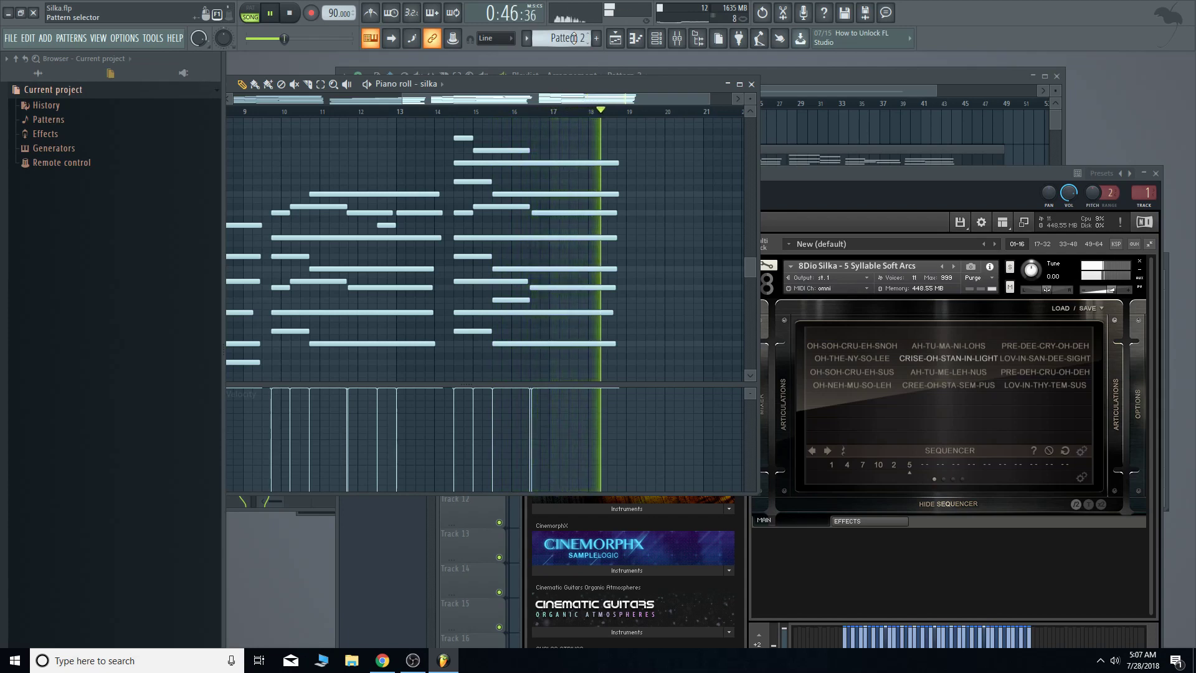
- Switch to Pattern 3 and follow its opening phrases in the piano roll up to bar 10 during playback
{"action": "scroll", "coordinate": [573, 38], "scroll_direction": "down", "scroll_amount": 1}
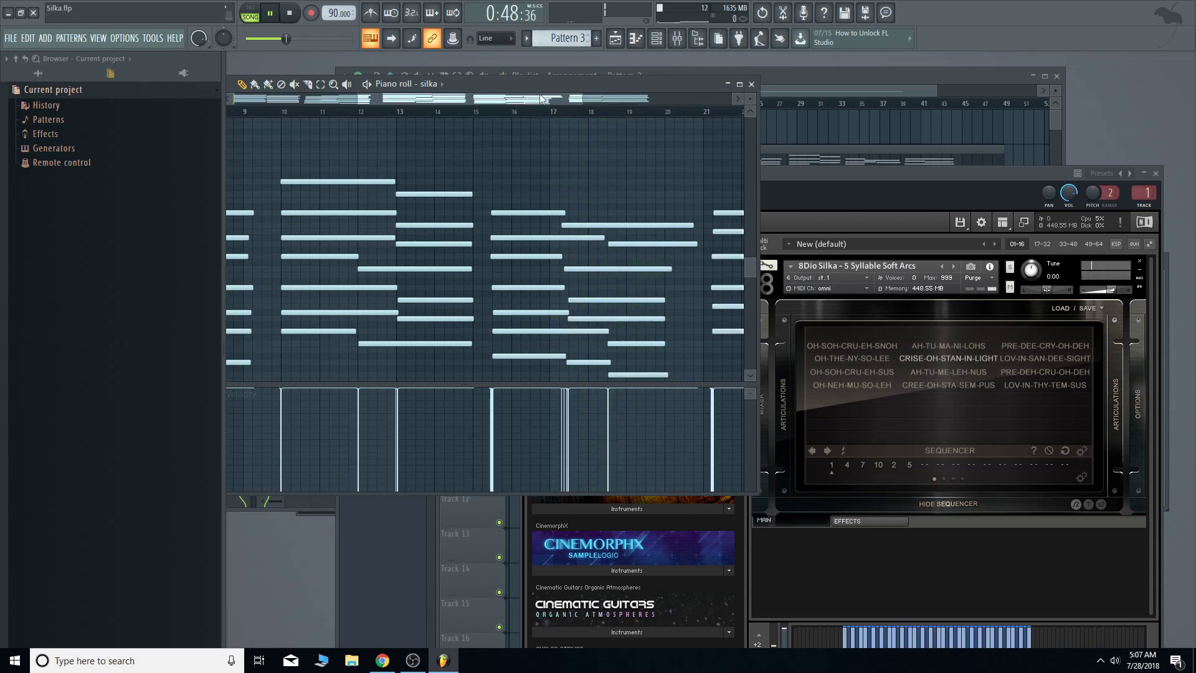
{"action": "left_click_drag", "start_coordinate": [540, 83], "coordinate": [611, 67]}
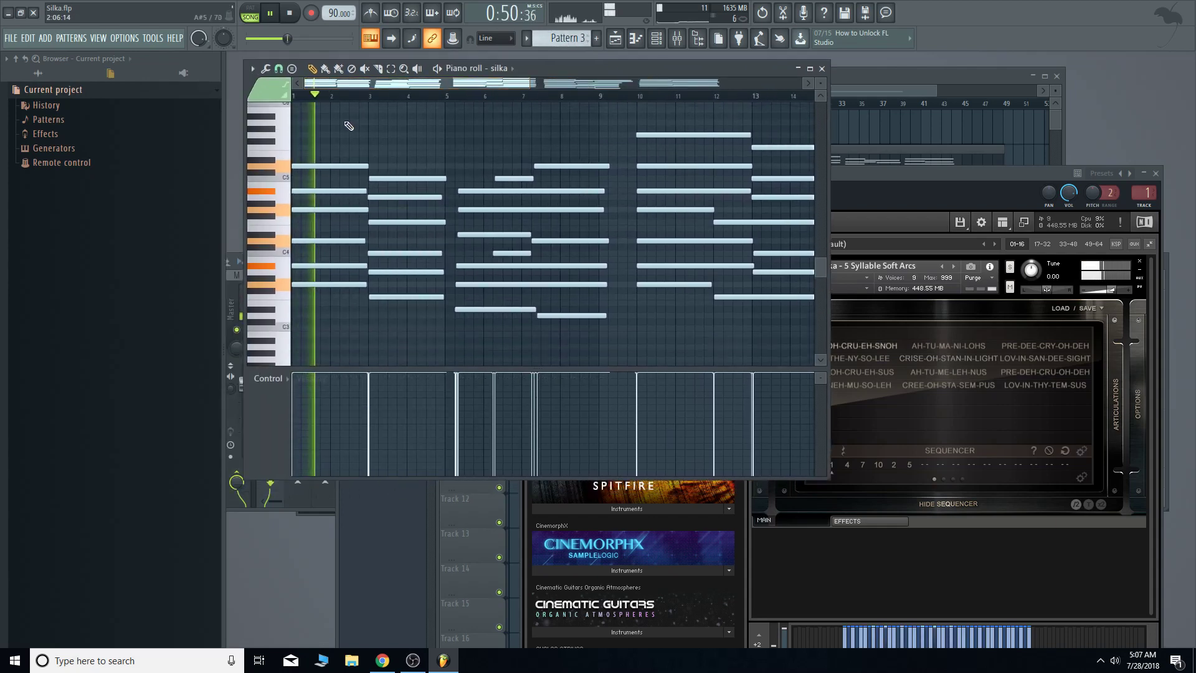
{"action": "left_click_drag", "start_coordinate": [483, 85], "coordinate": [449, 92]}
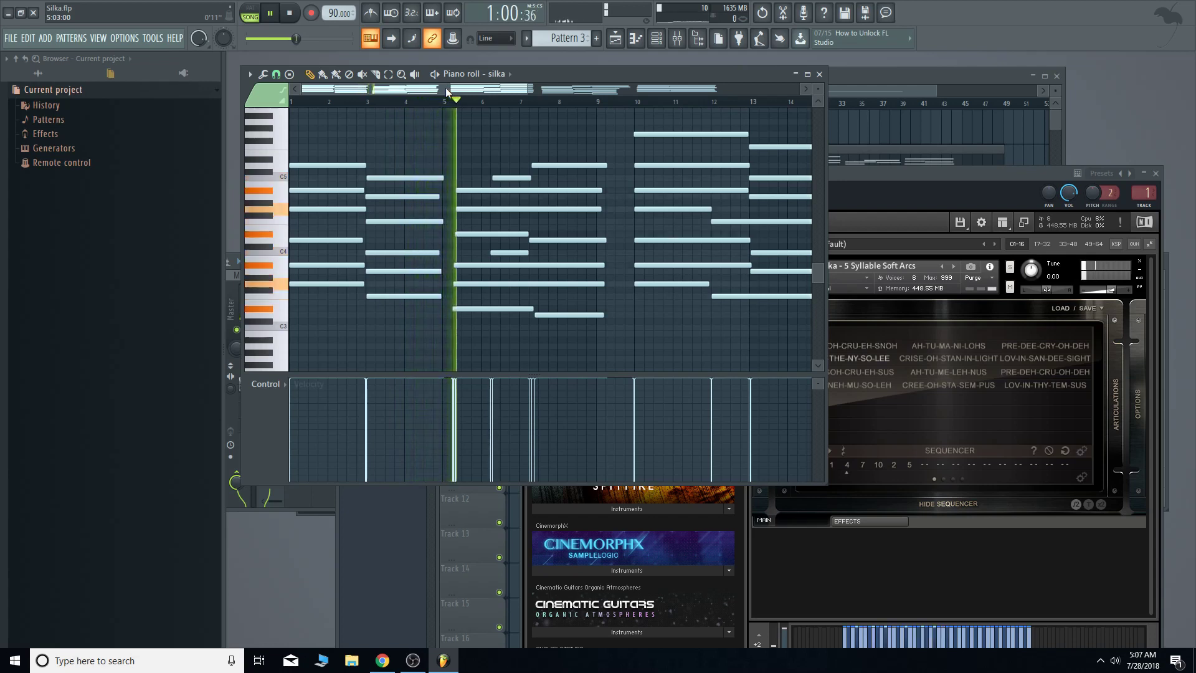
{"action": "mouse_move", "coordinate": [447, 88]}
{"action": "left_mouse_down"}
{"action": "mouse_move", "coordinate": [603, 95]}
{"action": "mouse_move", "coordinate": [461, 105]}
{"action": "left_mouse_up"}
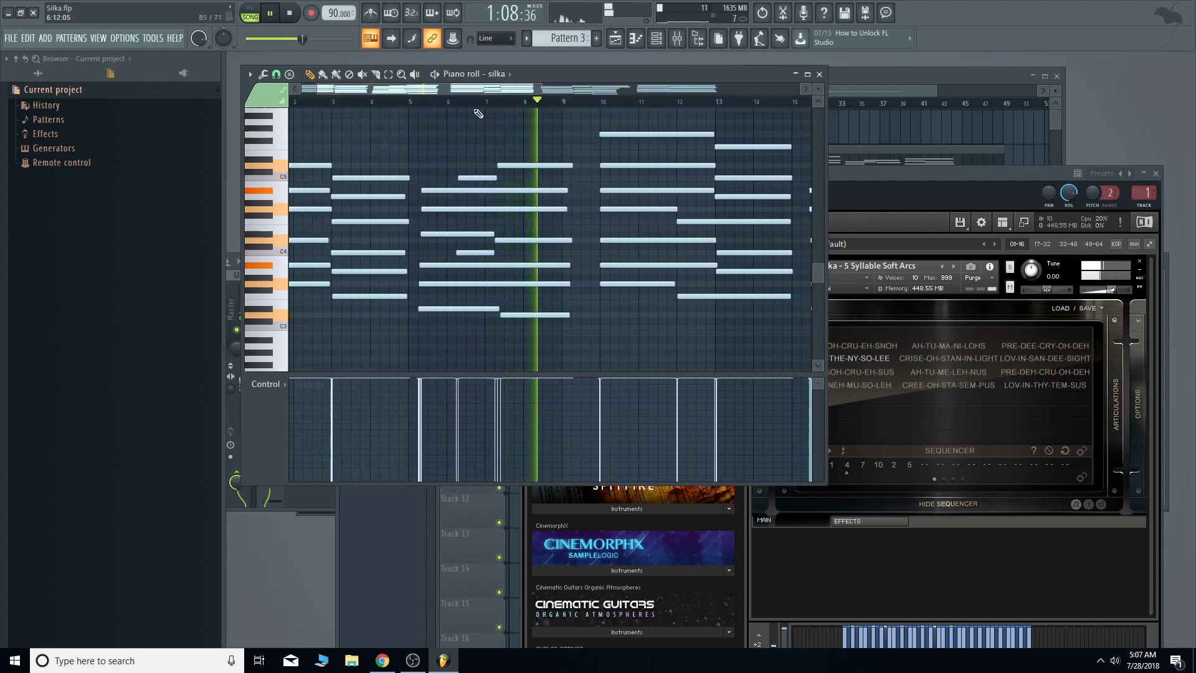
{"action": "left_click_drag", "start_coordinate": [450, 93], "coordinate": [512, 96]}
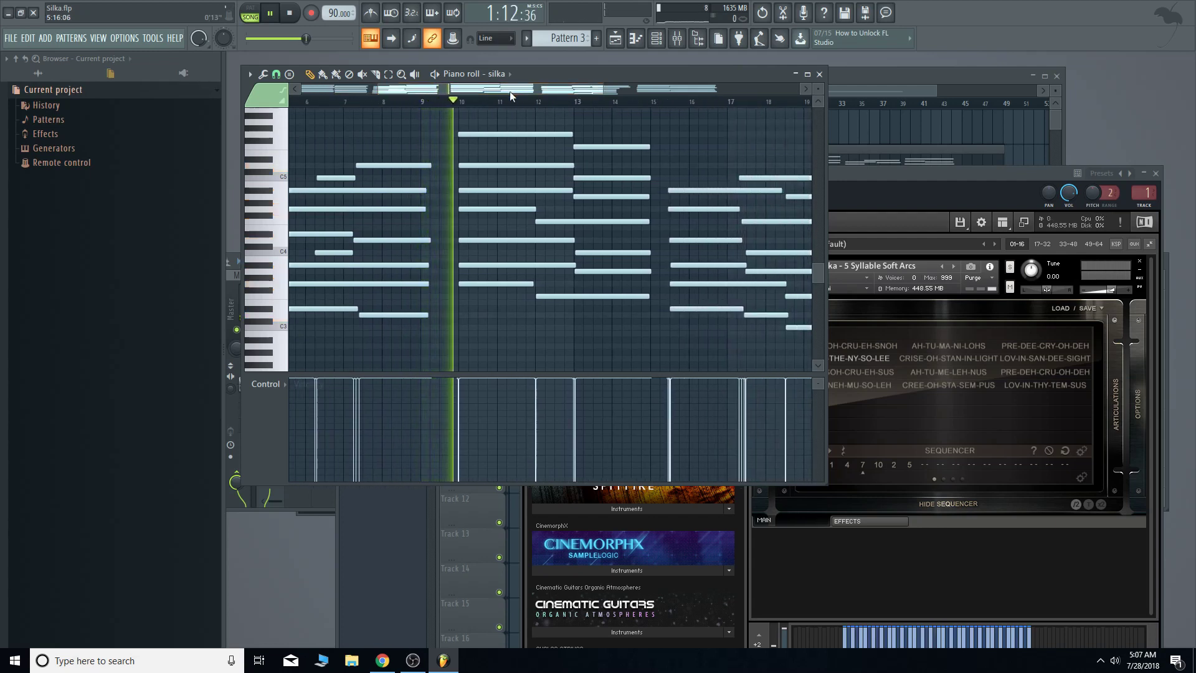
- Check the Silka syllable sequencer in Kontakt, and return to the piano roll to follow Pattern 3 through bars 10 to 16
{"action": "left_click_drag", "start_coordinate": [939, 171], "coordinate": [942, 50]}
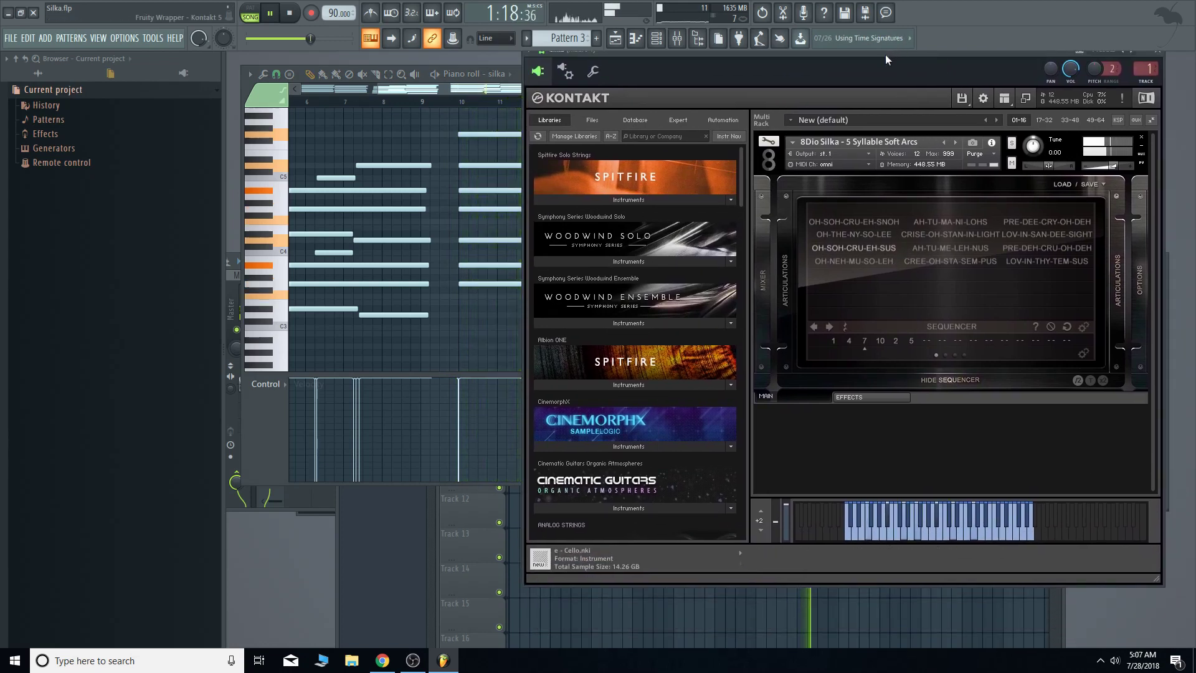
{"action": "left_click_drag", "start_coordinate": [885, 54], "coordinate": [943, 117]}
{"action": "left_click", "coordinate": [532, 91]}
{"action": "left_click_drag", "start_coordinate": [533, 90], "coordinate": [558, 90]}
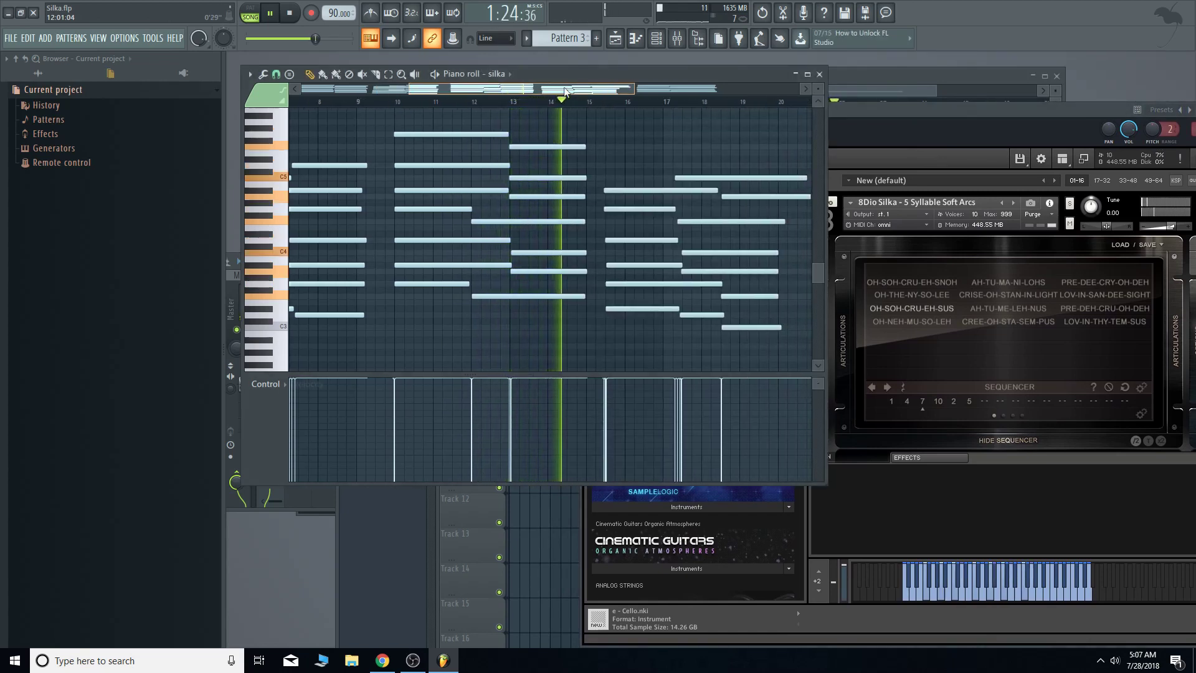
{"action": "left_click_drag", "start_coordinate": [559, 94], "coordinate": [613, 93]}
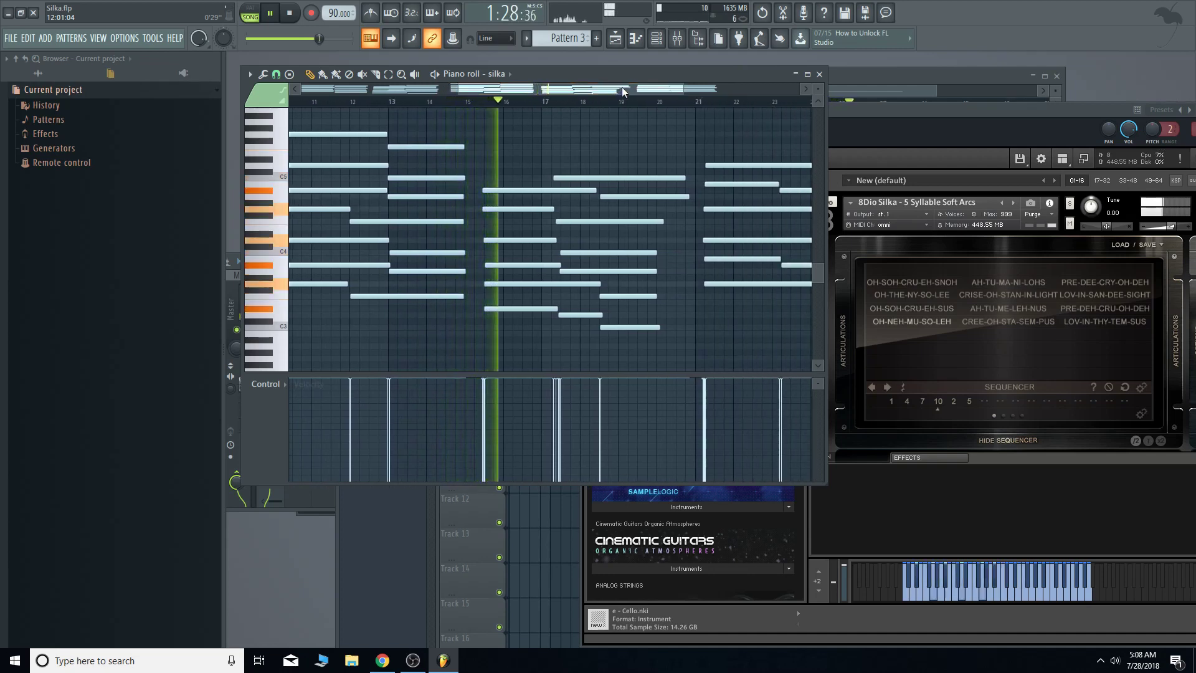
- Select the closing notes of Pattern 3's phrase ending near bar 20, extend their ends, and clear the selection
{"action": "left_click_drag", "start_coordinate": [623, 91], "coordinate": [644, 92]}
{"action": "left_click", "coordinate": [389, 76]}
{"action": "scroll", "coordinate": [561, 219], "scroll_direction": "down", "scroll_amount": 1}
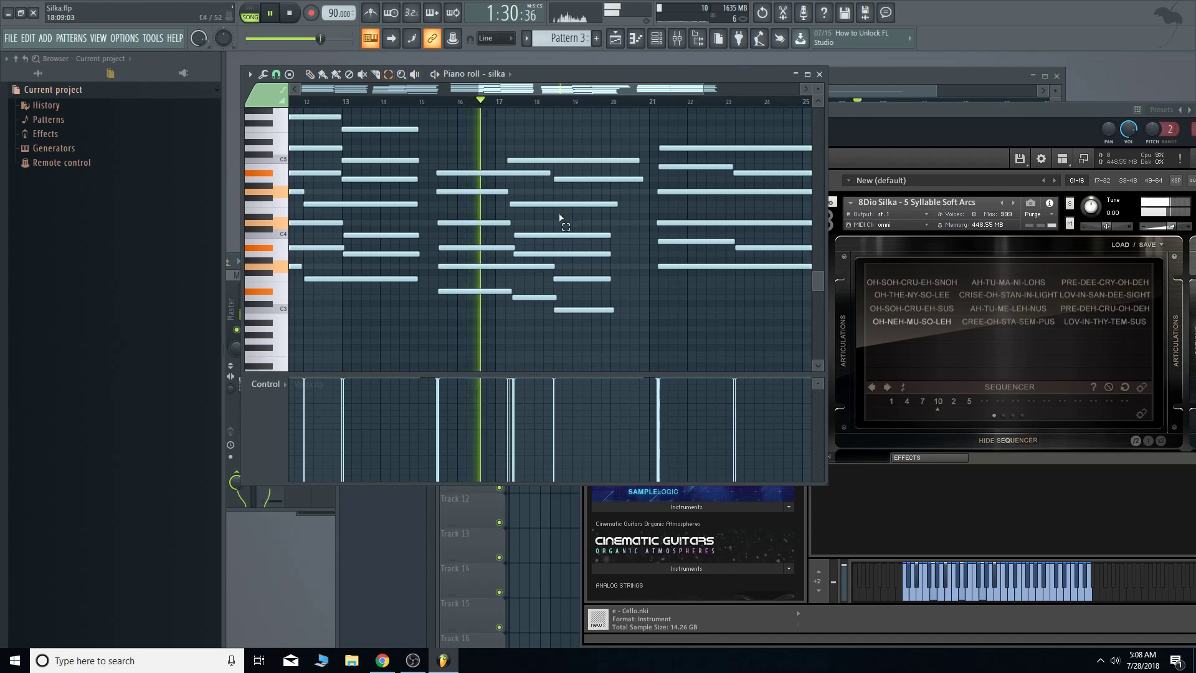
{"action": "mouse_move", "coordinate": [615, 322]}
{"action": "left_mouse_down"}
{"action": "mouse_move", "coordinate": [597, 195]}
{"action": "mouse_move", "coordinate": [640, 205]}
{"action": "left_mouse_up"}
{"action": "left_click", "coordinate": [311, 76]}
{"action": "left_click", "coordinate": [690, 324]}
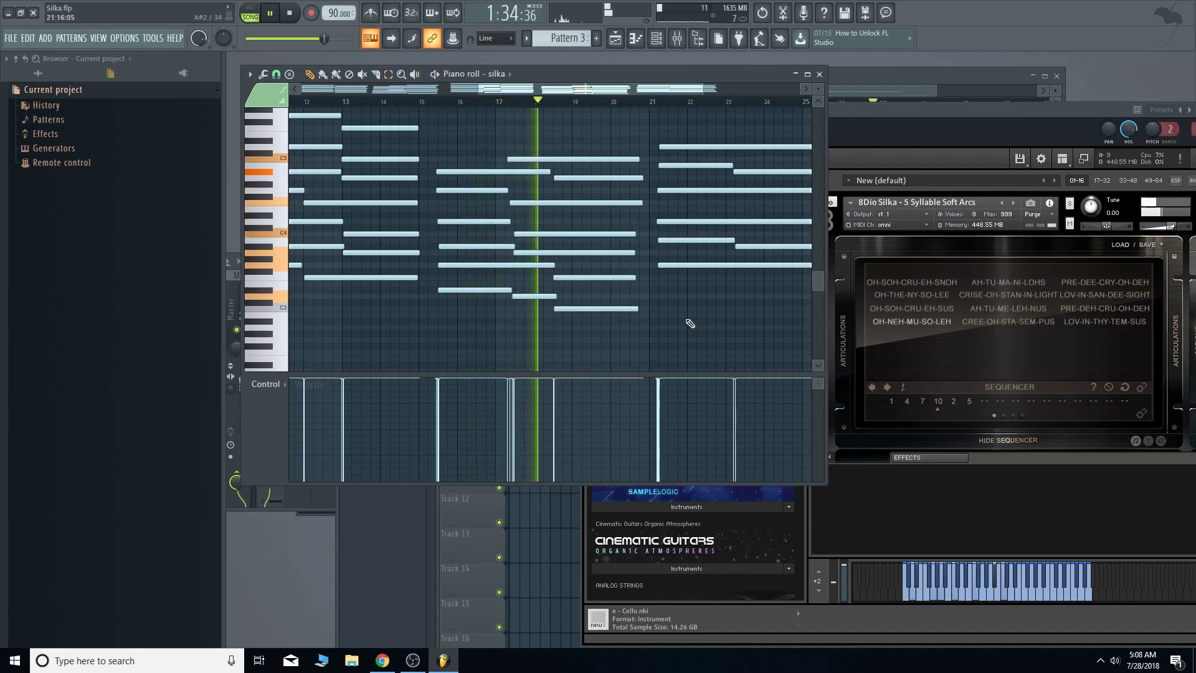
- Replay Pattern 3's last phrase from about bar 21, follow its notes in the piano roll, and stop the song
{"action": "left_click_drag", "start_coordinate": [539, 91], "coordinate": [615, 99]}
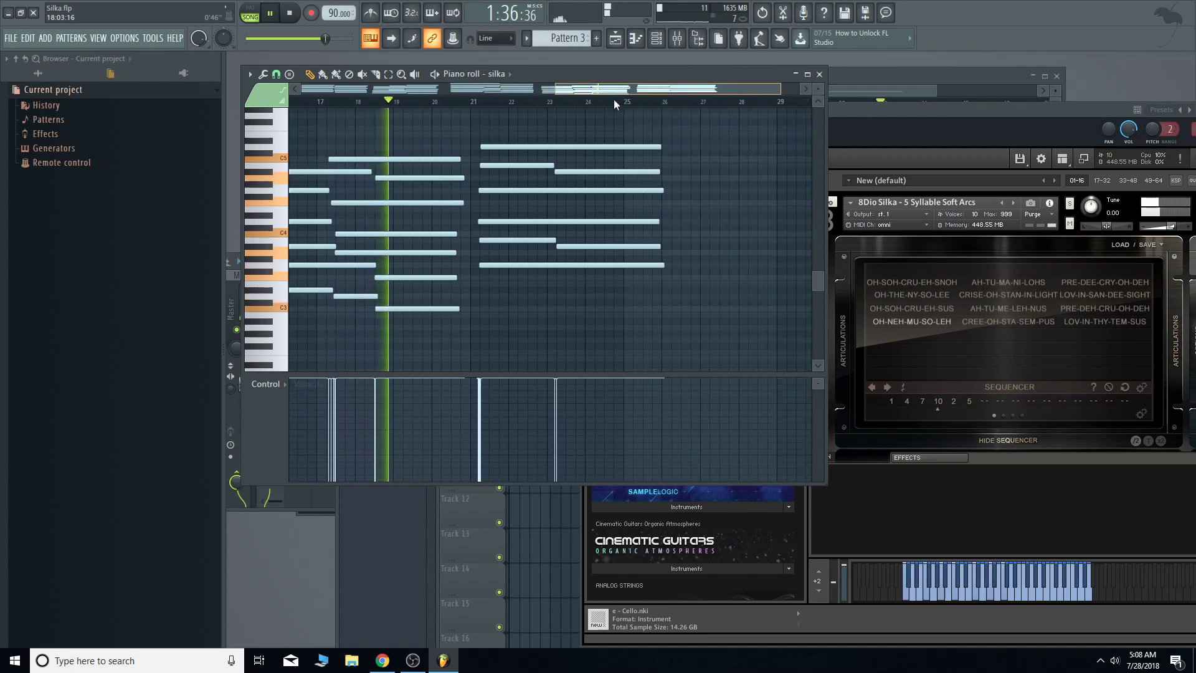
{"action": "left_click", "coordinate": [475, 107]}
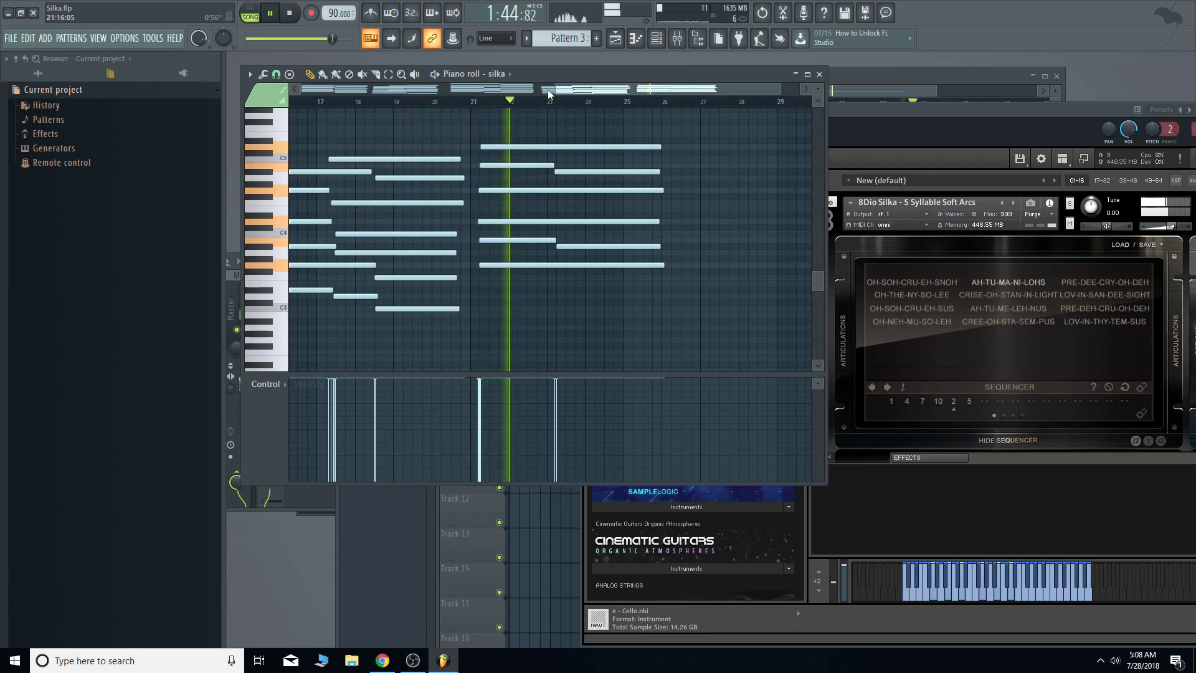
{"action": "left_click_drag", "start_coordinate": [565, 92], "coordinate": [586, 91]}
{"action": "scroll", "coordinate": [654, 211], "scroll_direction": "up", "scroll_amount": 2}
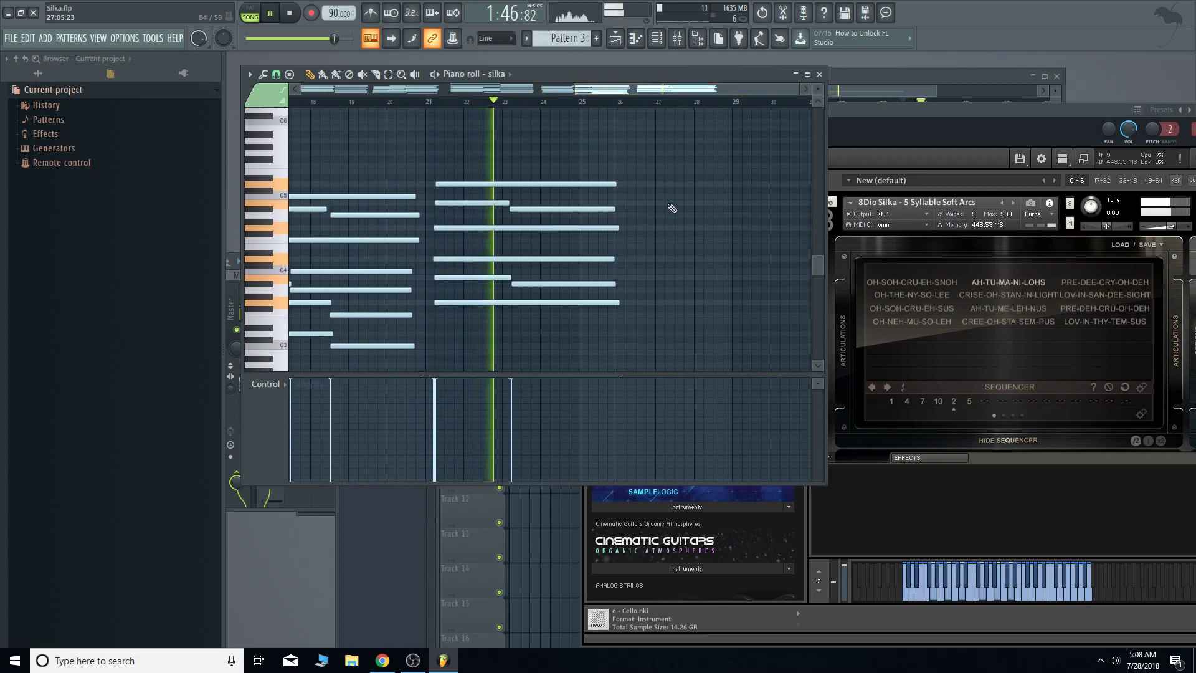
{"action": "left_click", "coordinate": [292, 15]}
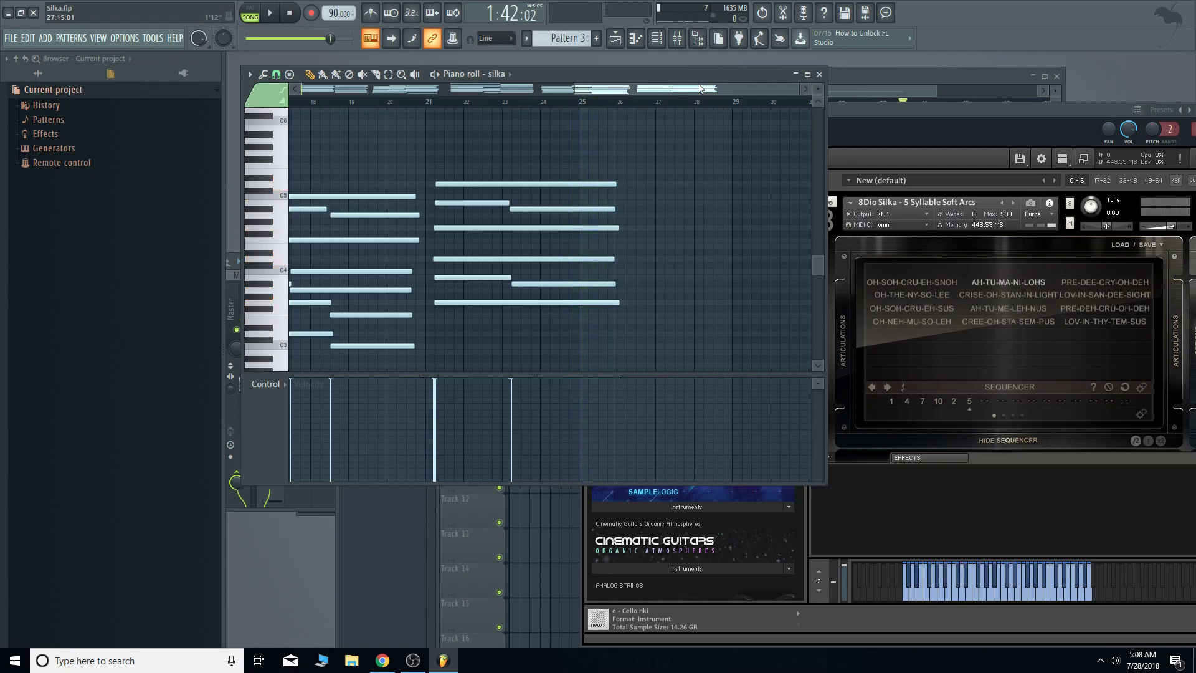
- Return to the playlist arrangement and show the channel rack over it with the silka channel visible
{"action": "left_click_drag", "start_coordinate": [697, 76], "coordinate": [694, 133]}
{"action": "left_click", "coordinate": [745, 91]}
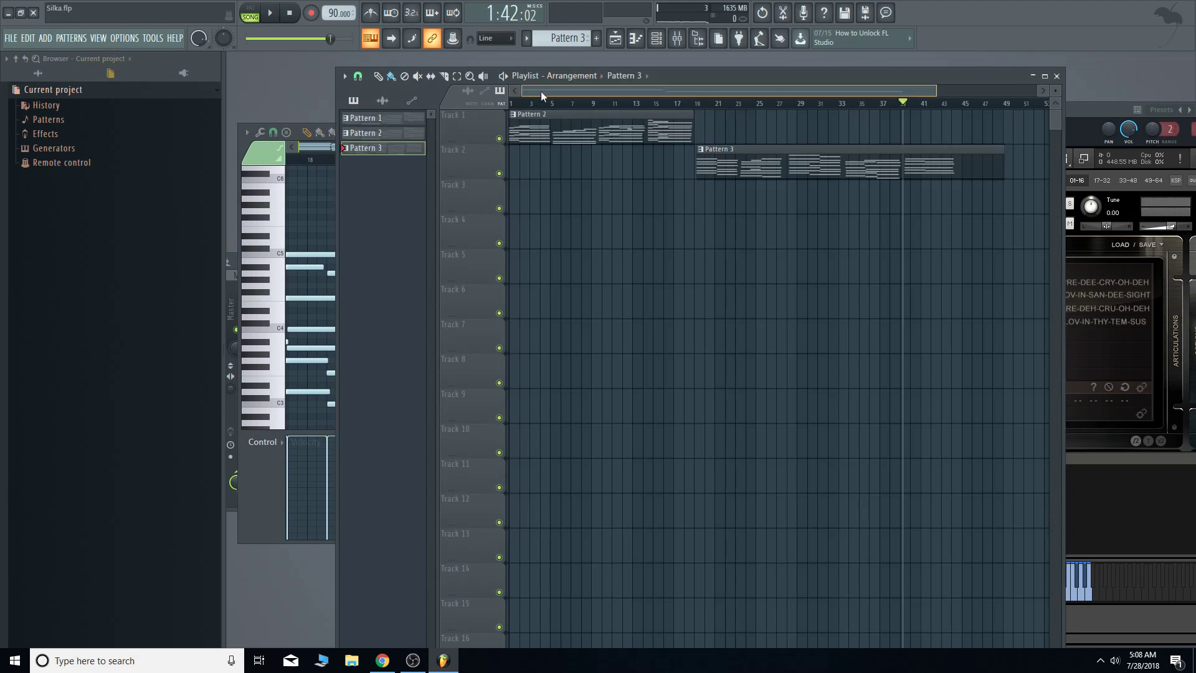
{"action": "left_click", "coordinate": [99, 39]}
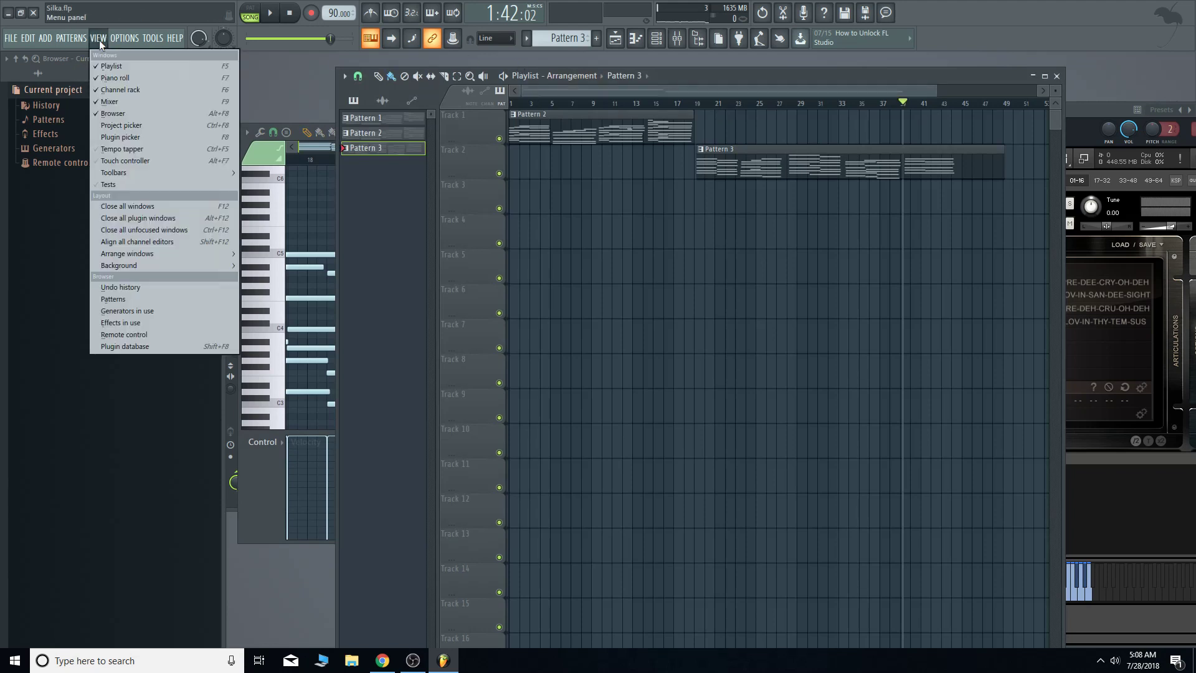
{"action": "left_click", "coordinate": [128, 91]}
{"action": "mouse_move", "coordinate": [537, 206]}
{"action": "left_mouse_down"}
{"action": "mouse_move", "coordinate": [557, 189]}
{"action": "mouse_move", "coordinate": [552, 200]}
{"action": "left_mouse_up"}
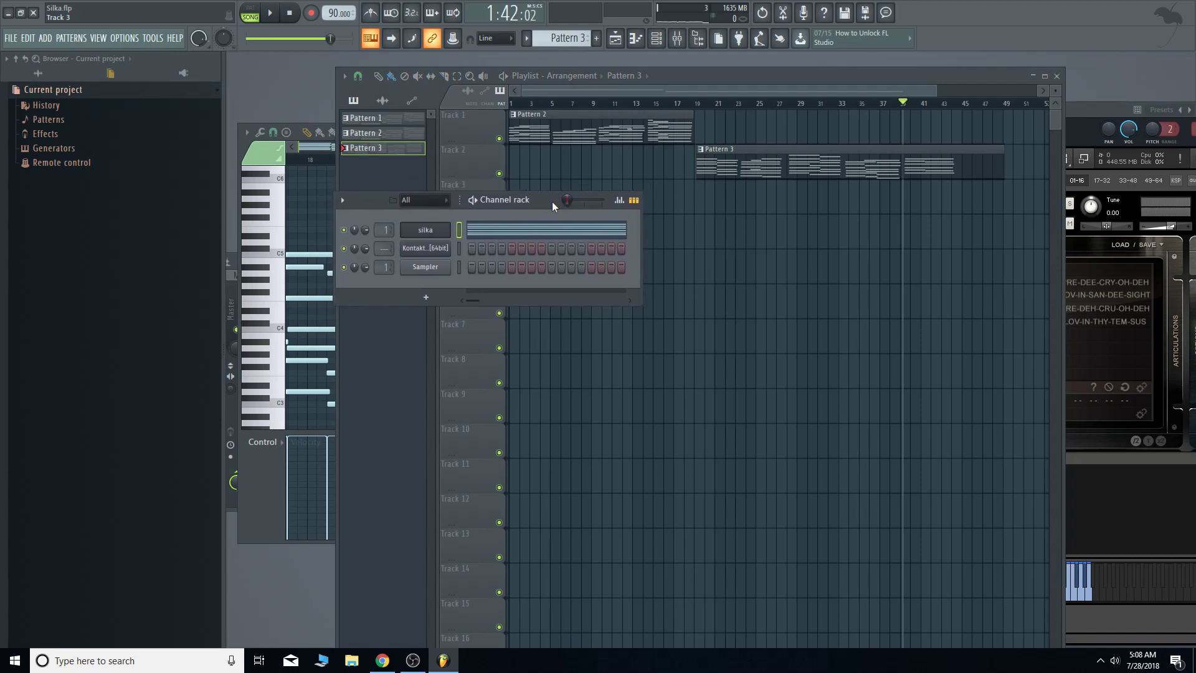